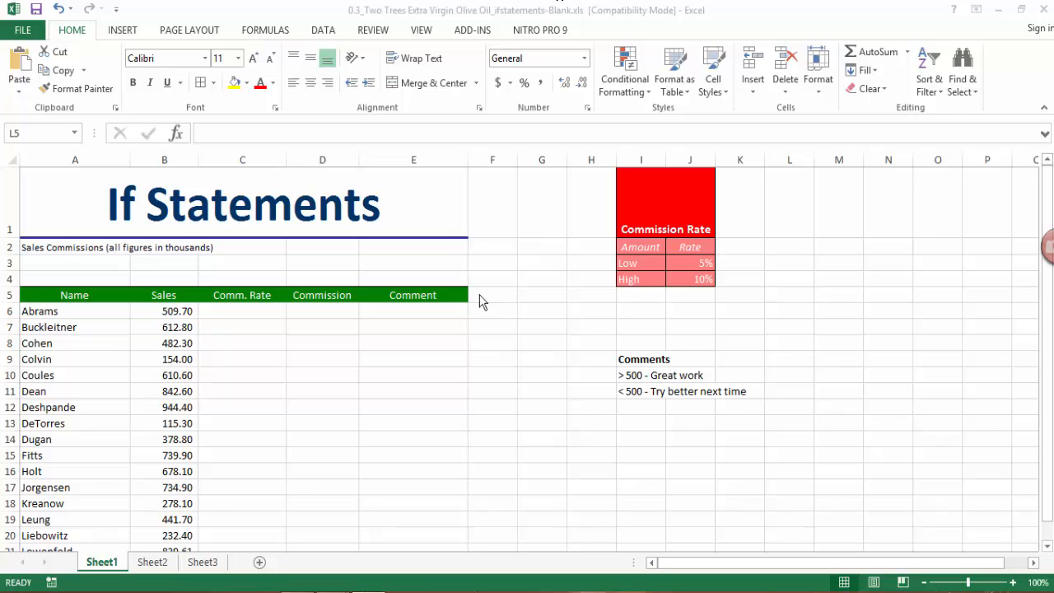
click(242, 299)
click(244, 309)
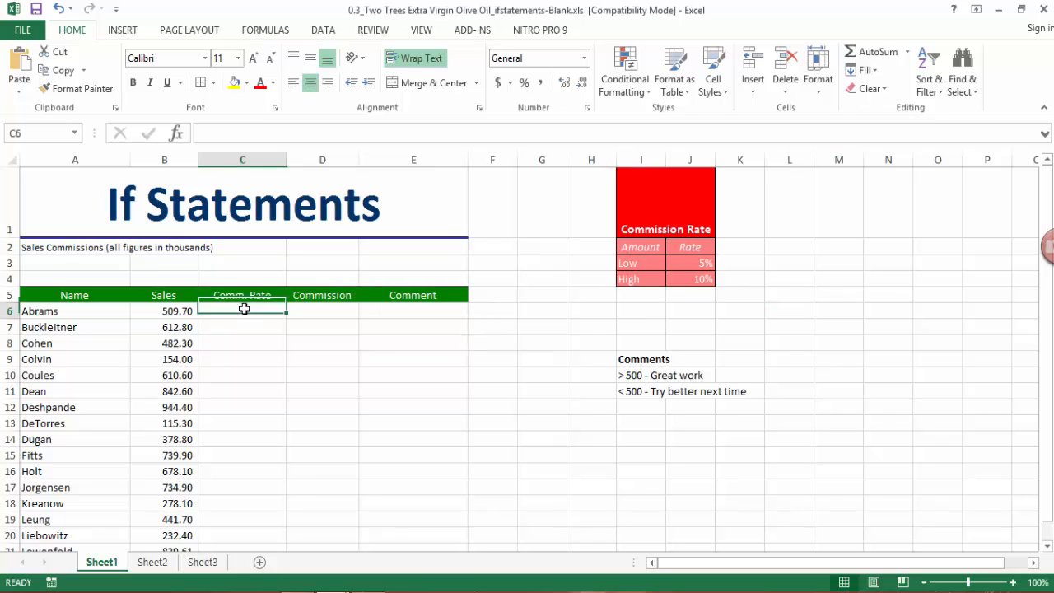
click(223, 295)
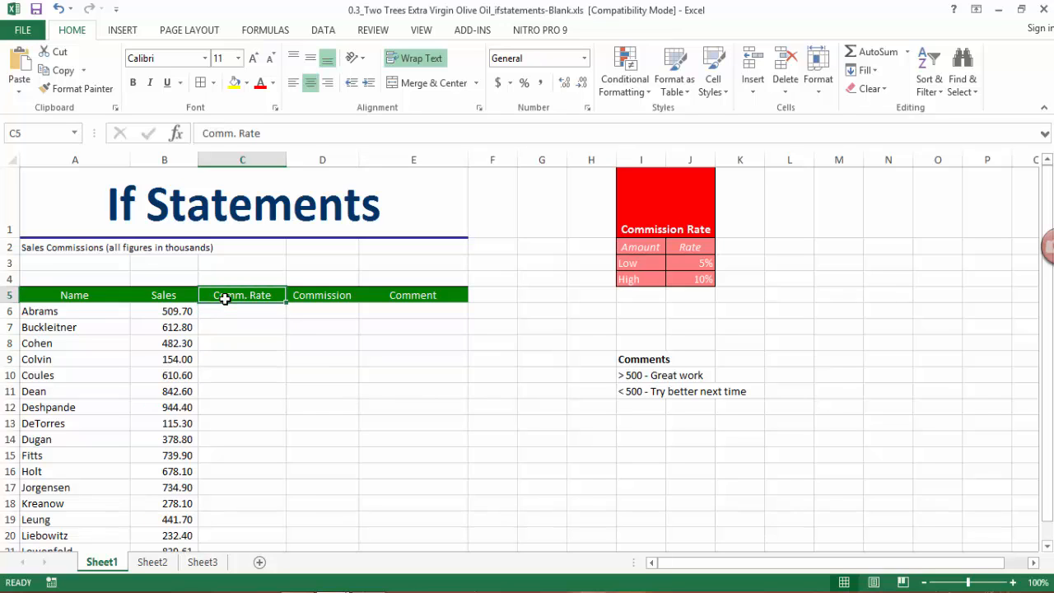
click(242, 313)
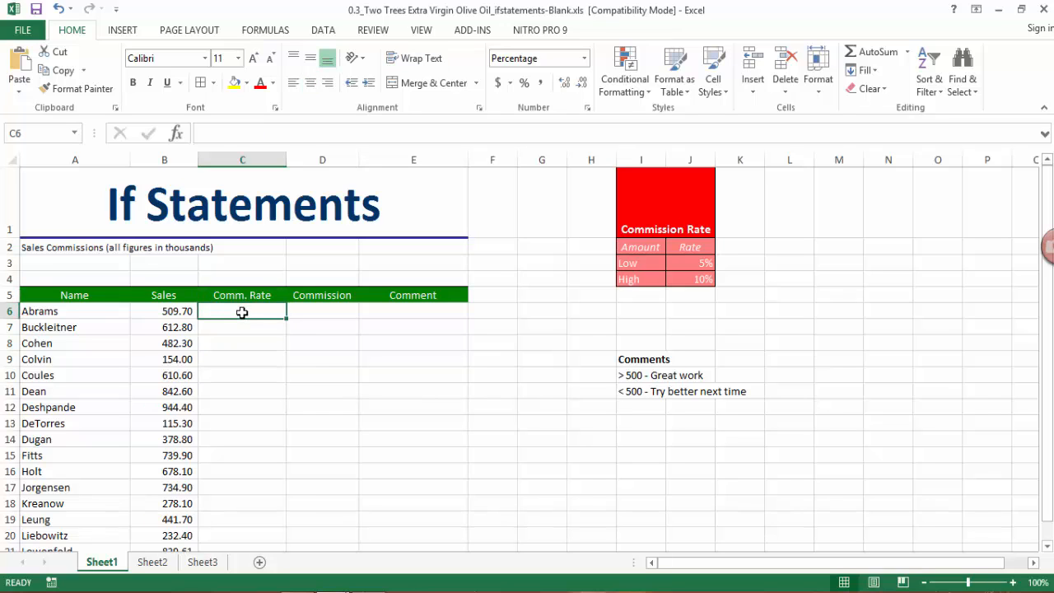
click(175, 315)
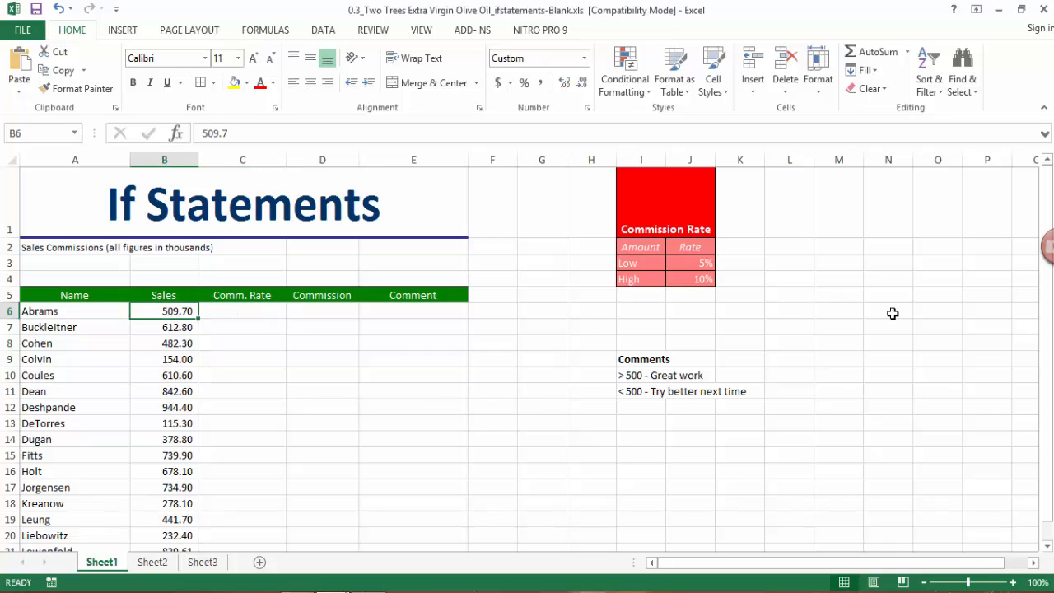
Step: Enter the note "sales > 500" in cell L4, beside the High row of the commission rate table
click(795, 278)
text(sale)
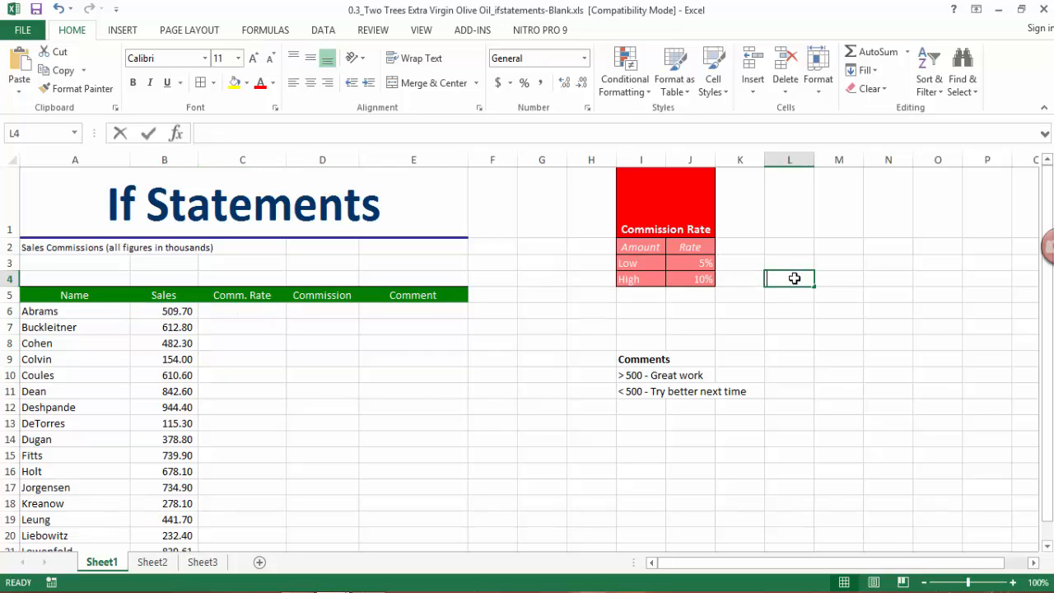
text(s > 500)
click(856, 297)
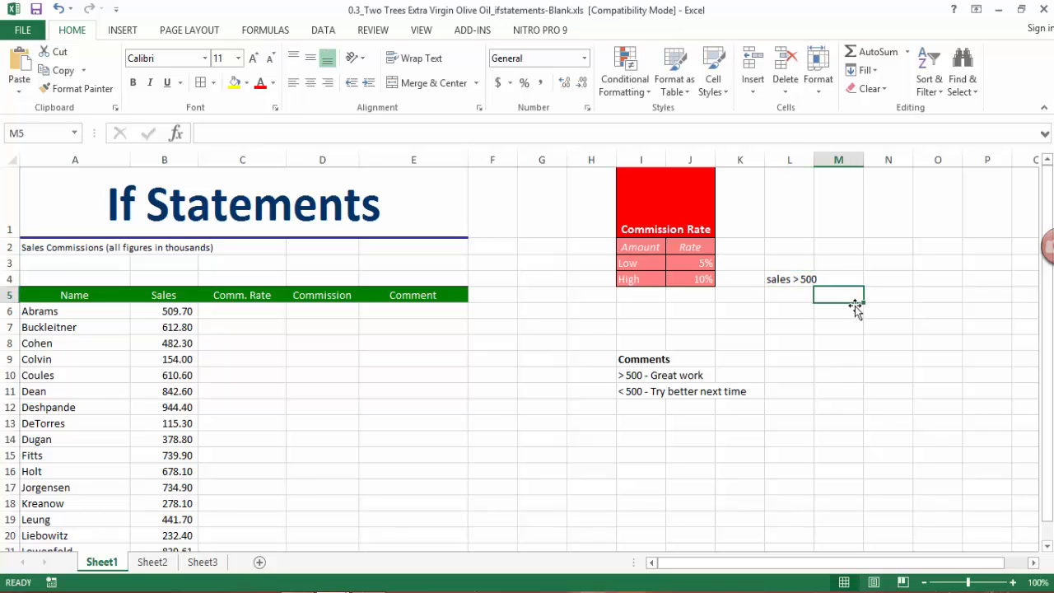
drag(628, 280, 749, 277)
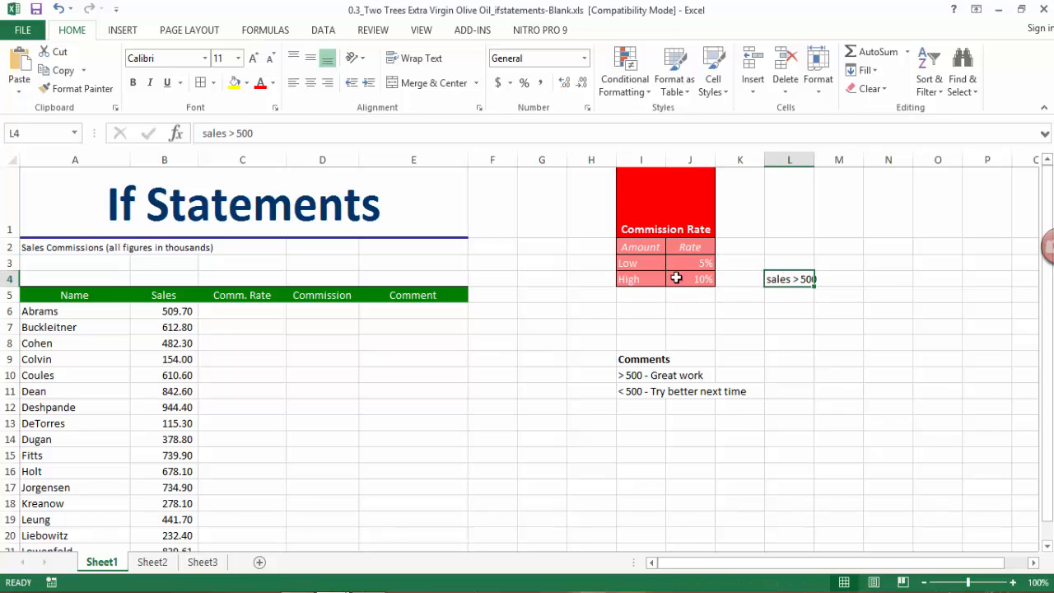
drag(651, 265, 687, 268)
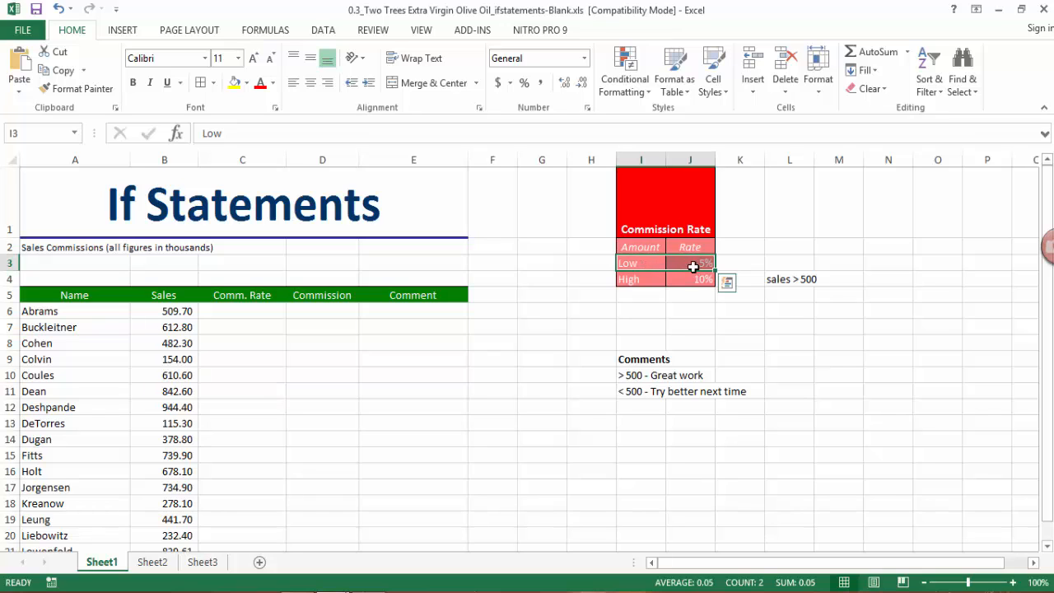
click(668, 310)
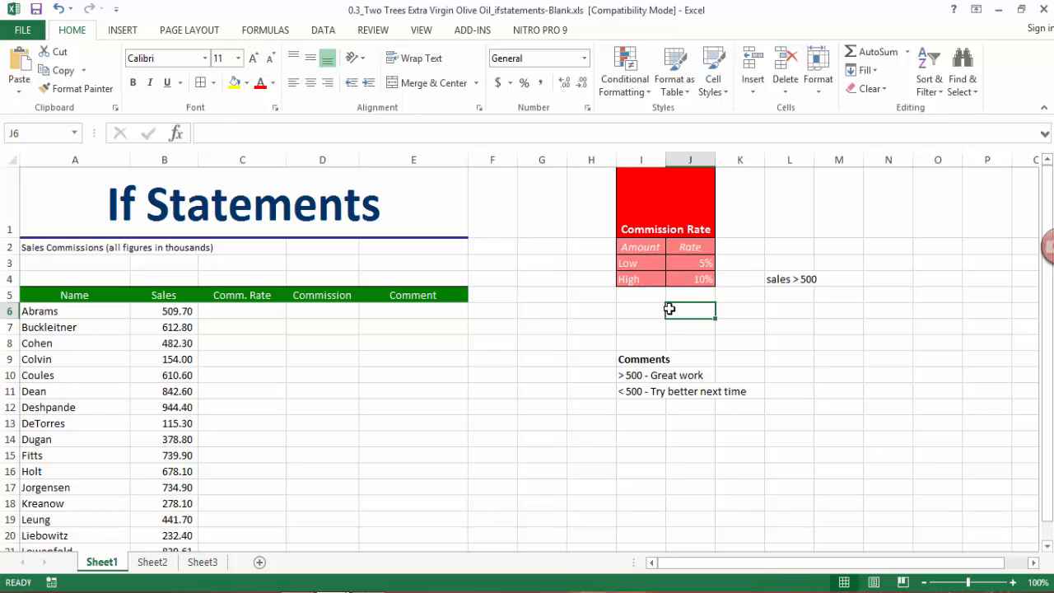
Step: Begin an IF formula in C6 with the logical test B6>500, ready for the value-if-true argument
click(256, 314)
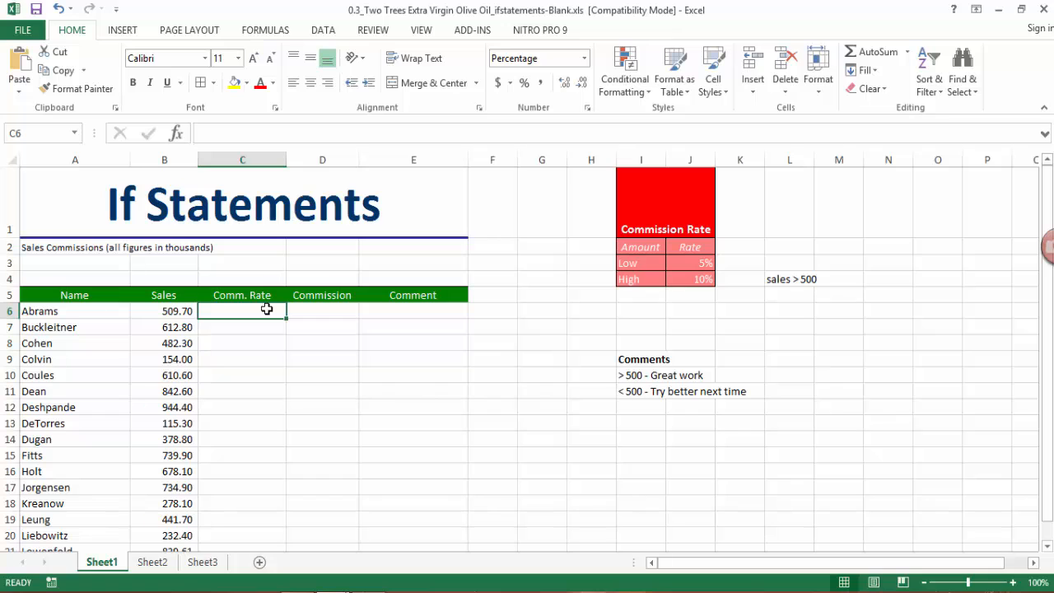
text(=)
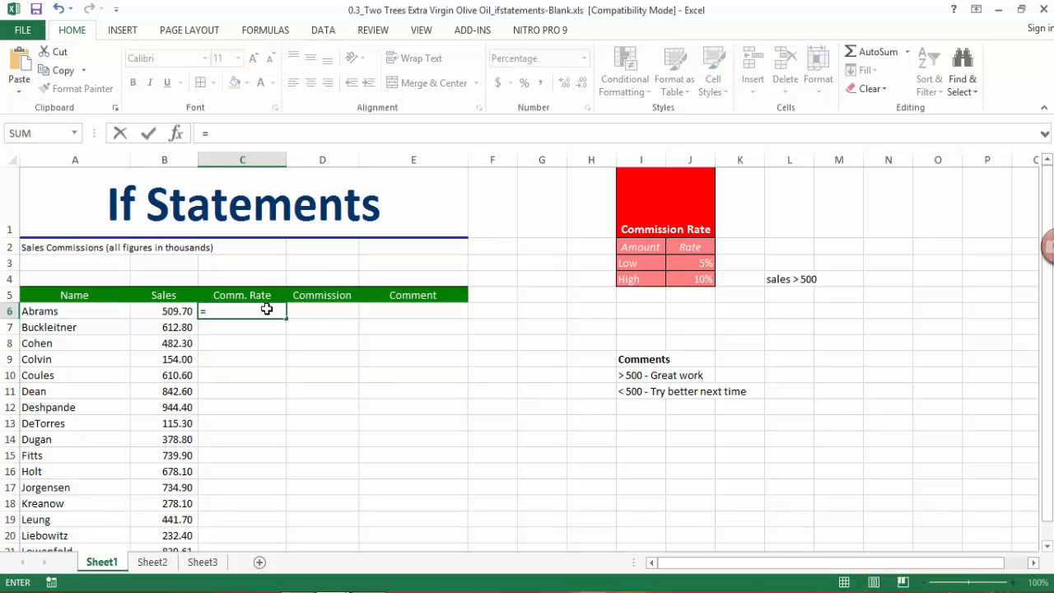
text(if)
key(Tab)
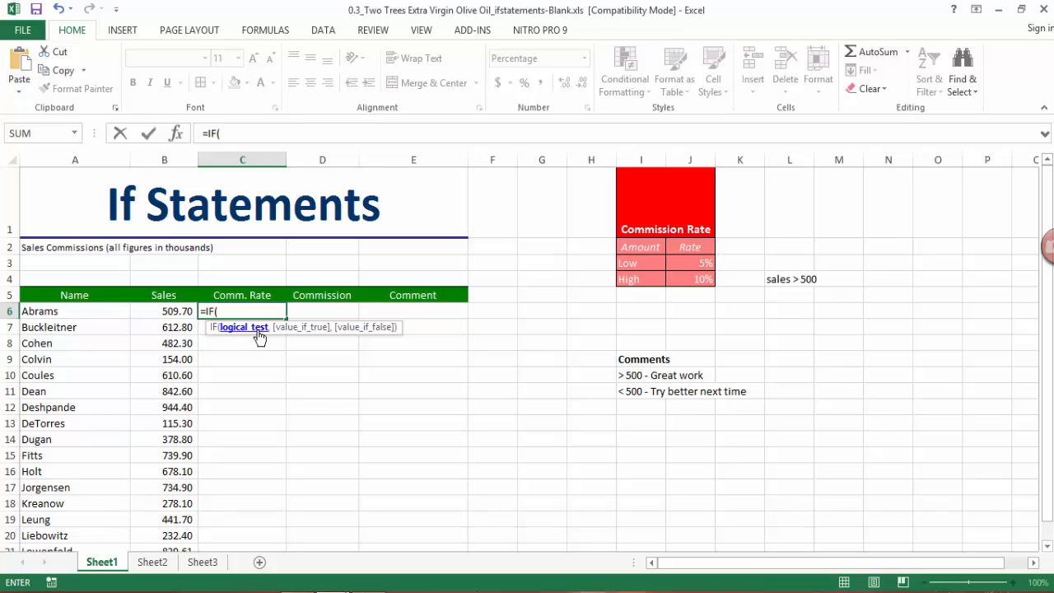
click(169, 311)
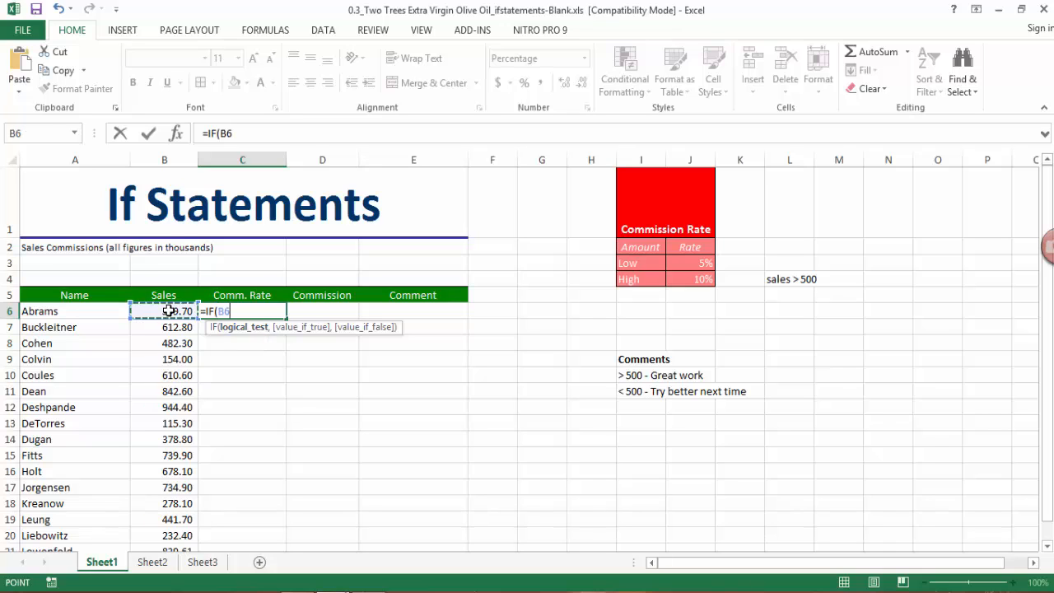
text(>500)
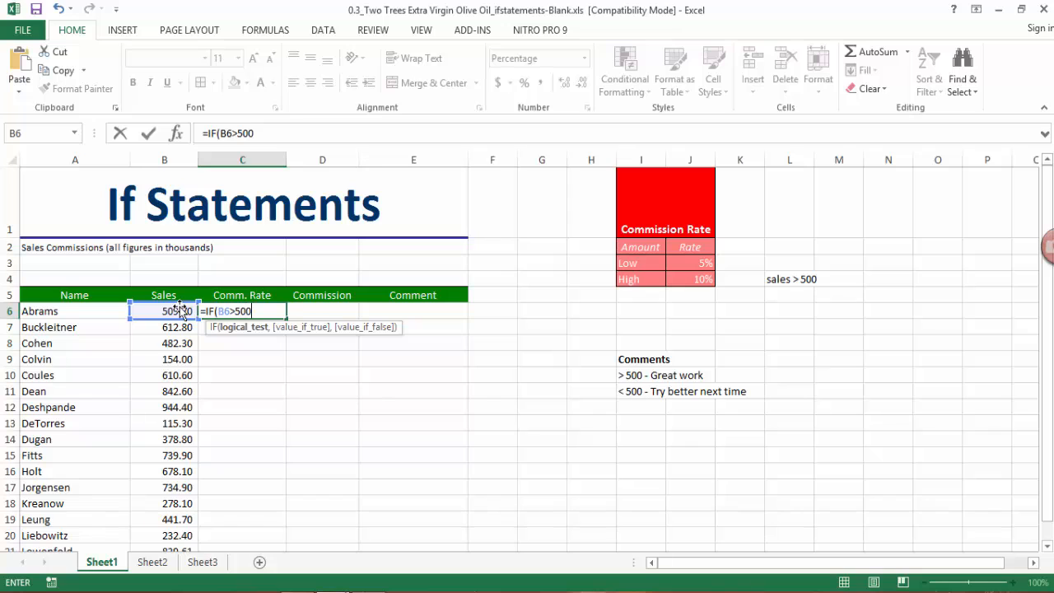
text(,)
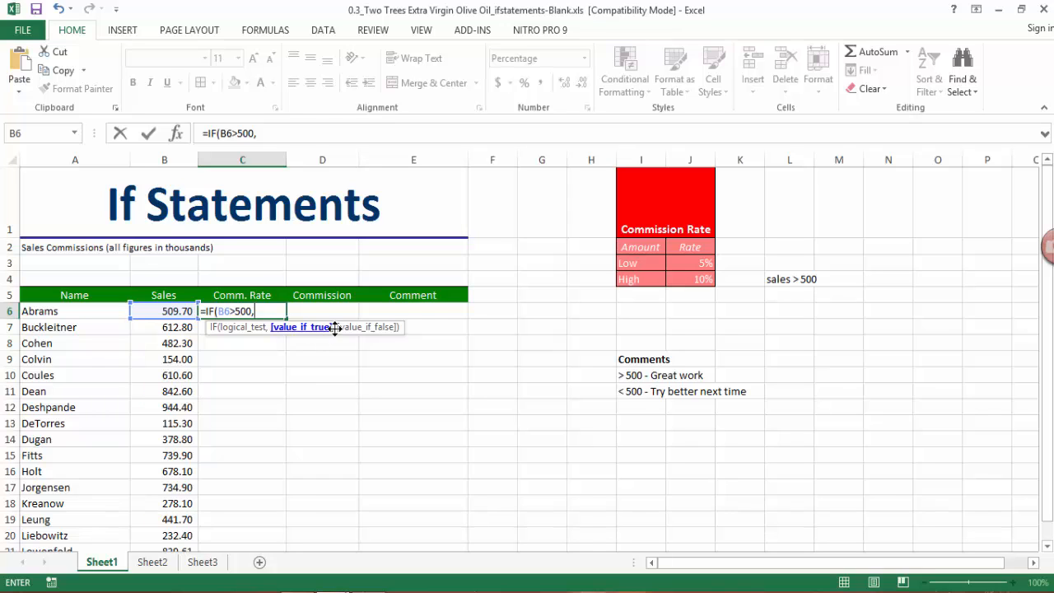
Step: Complete the C6 formula with absolute references $J$4 as the true value and $J$3 as the false value
click(696, 281)
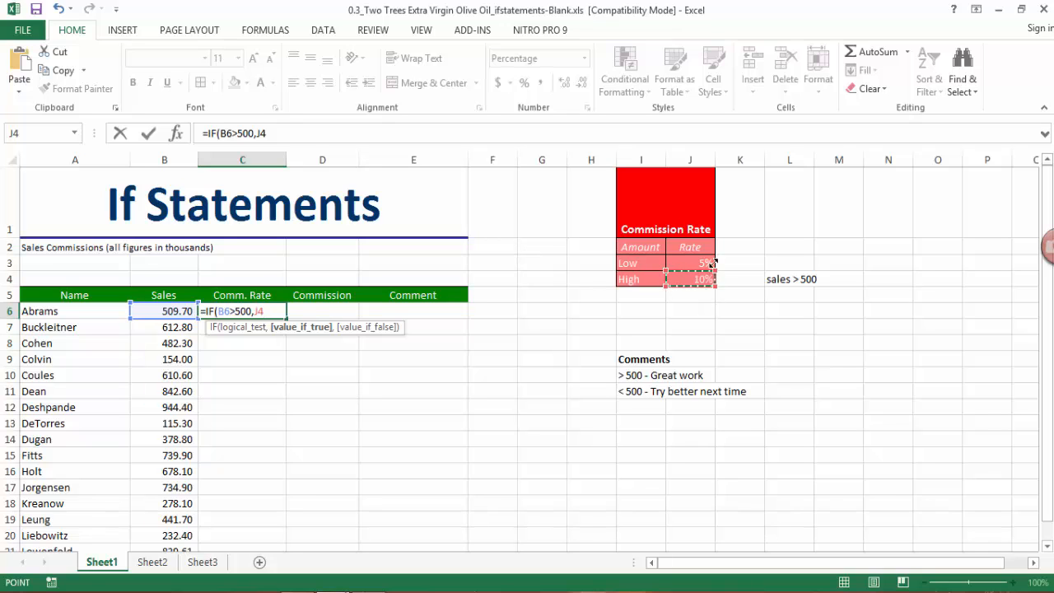
key(F4)
text(,)
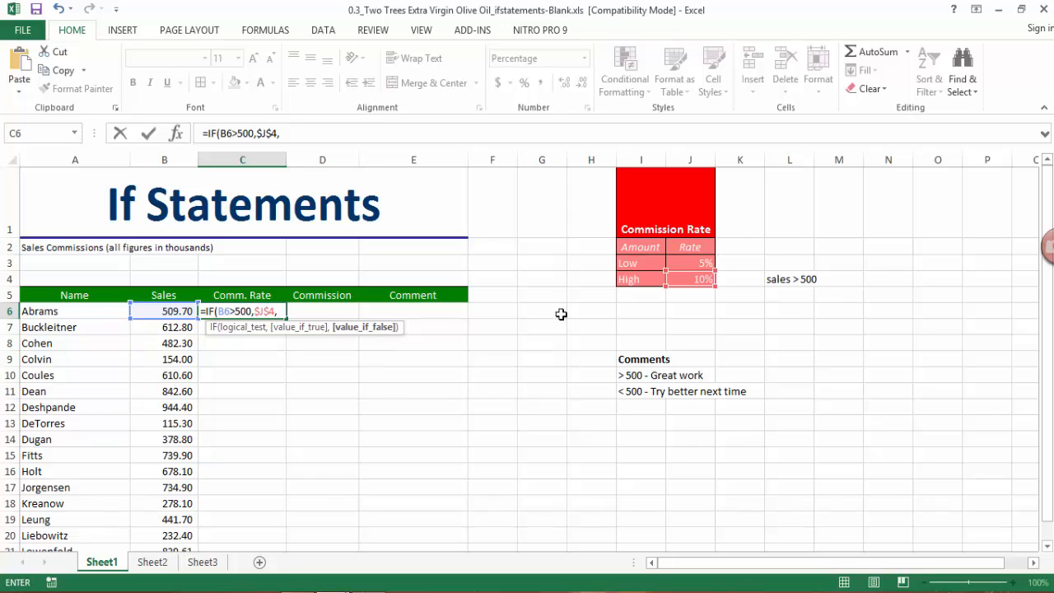
click(697, 261)
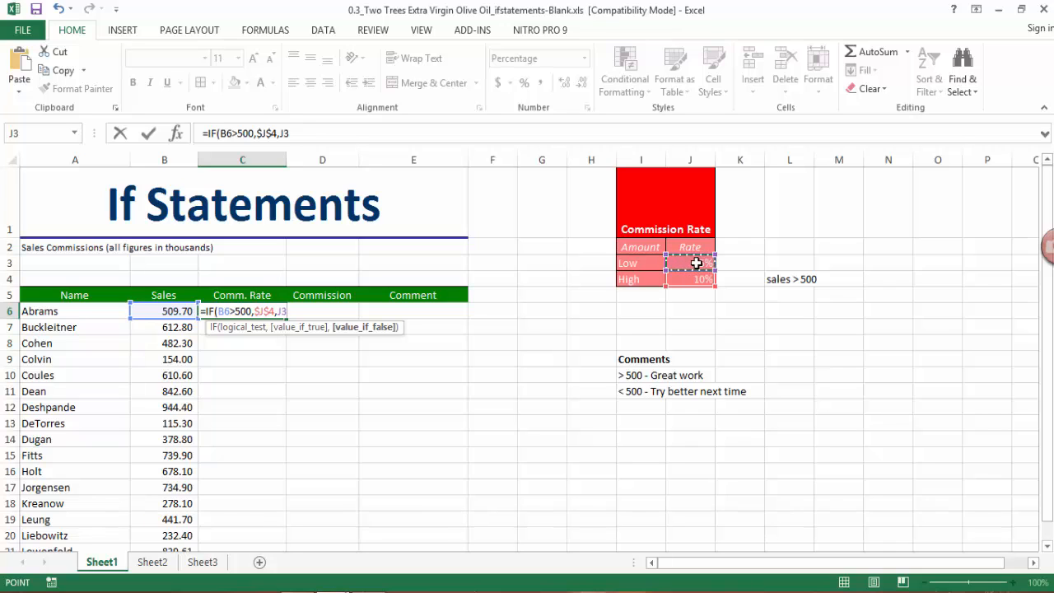
key(F4)
text())
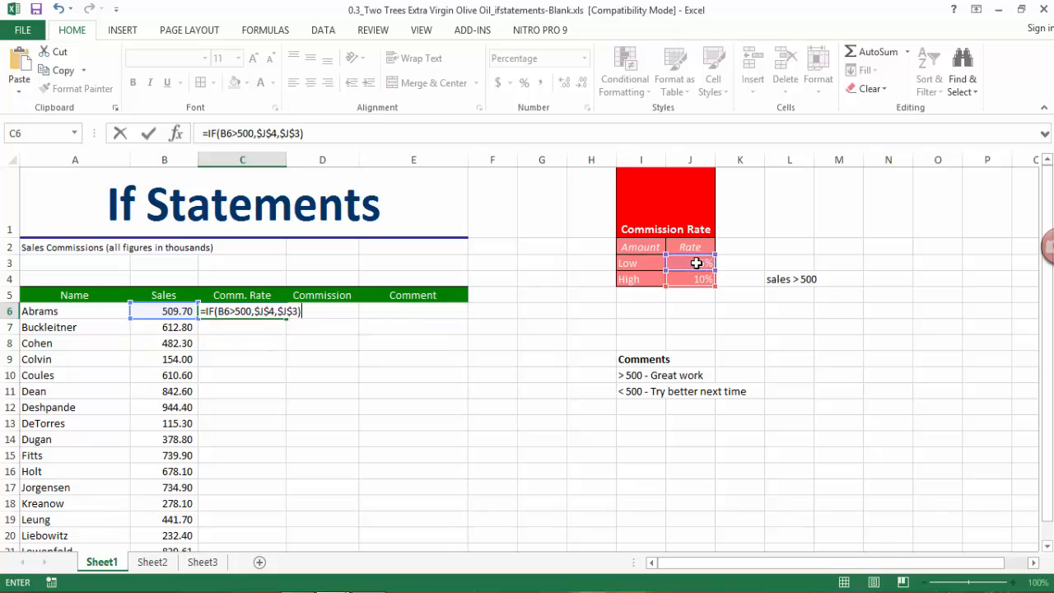
key(Return)
Step: Fill the commission rate formula from C6 down to C21
click(271, 309)
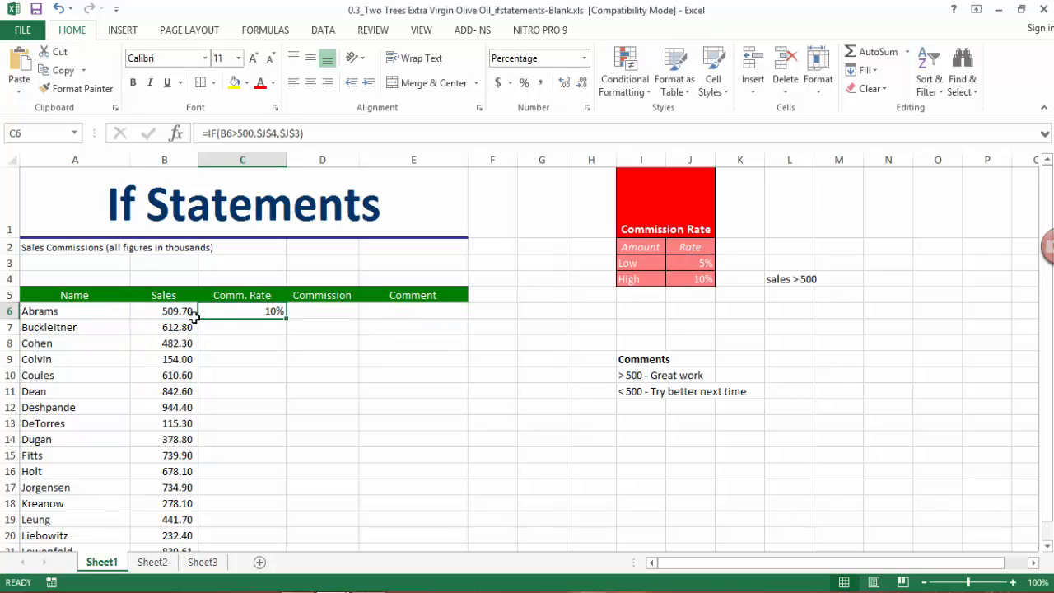
click(191, 315)
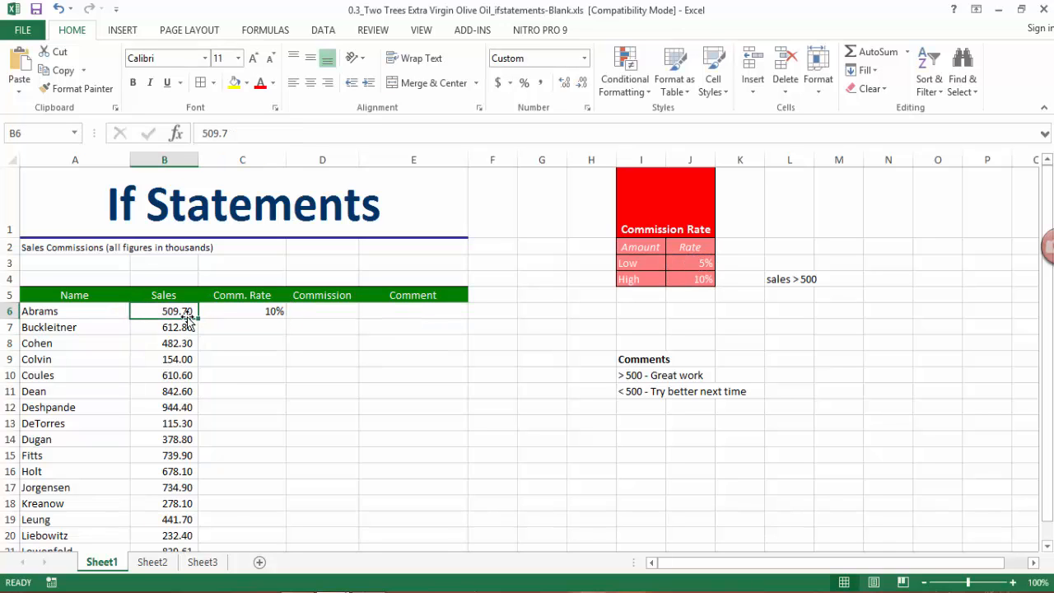
click(248, 311)
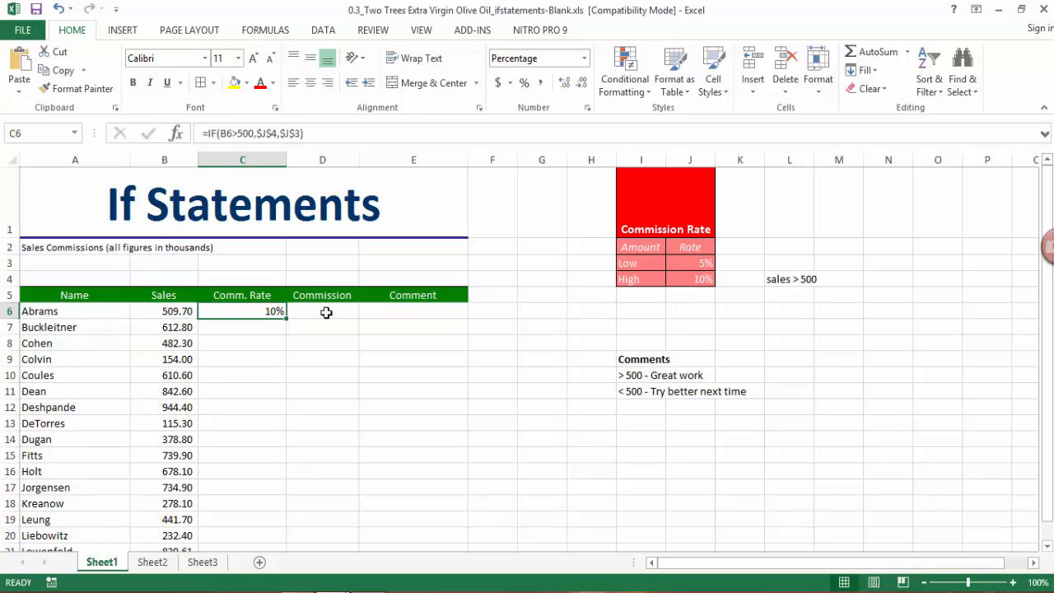
drag(287, 322, 278, 486)
Step: Add a Less Than conditional format to the sales in B6:B21, using 500 and Light Red Fill with Dark Red Text
click(181, 273)
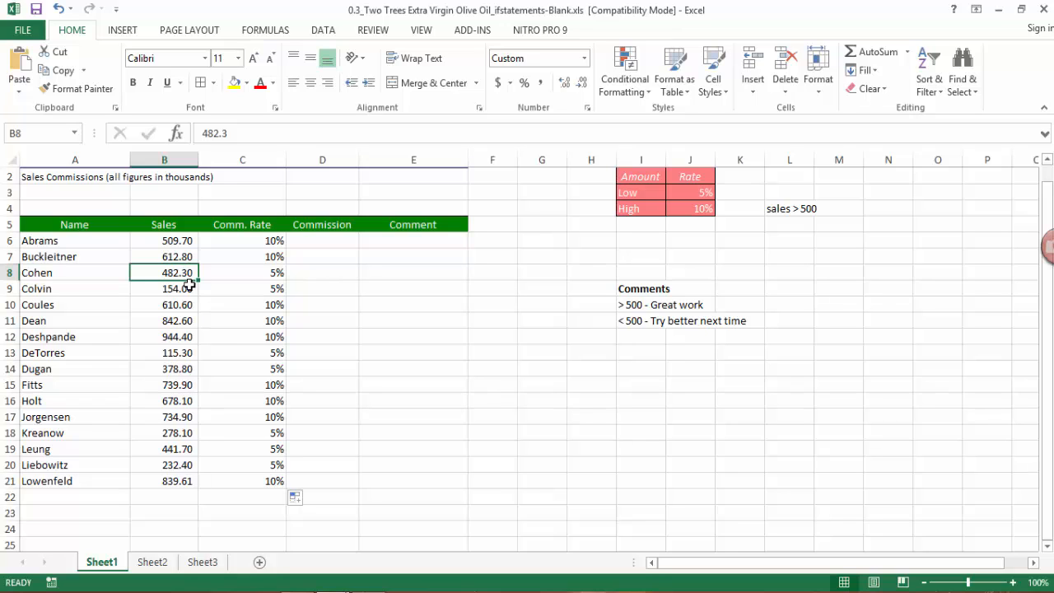
drag(181, 241, 193, 484)
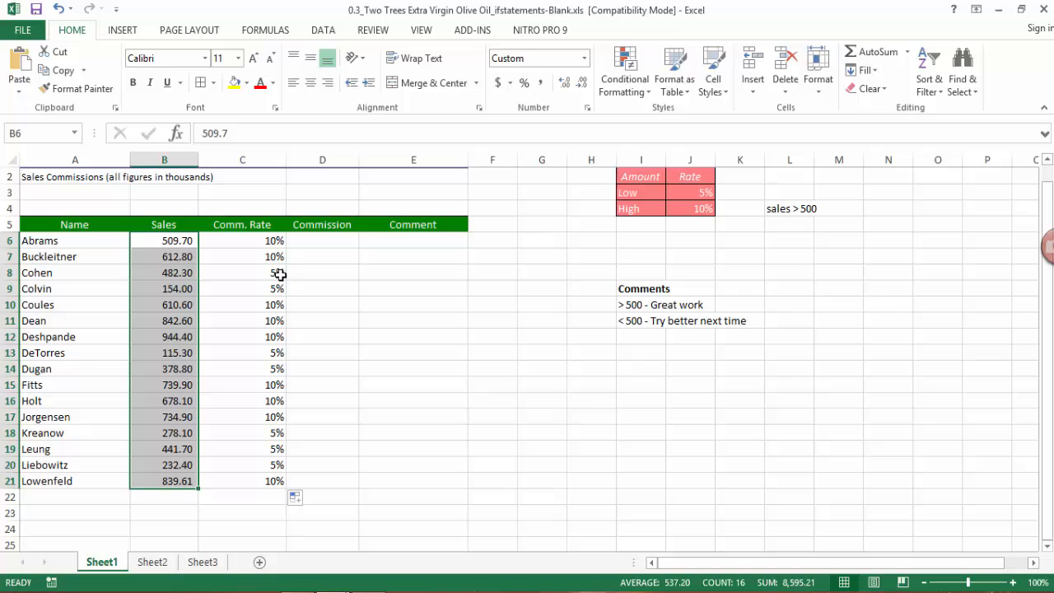
click(646, 100)
mouse_move(670, 121)
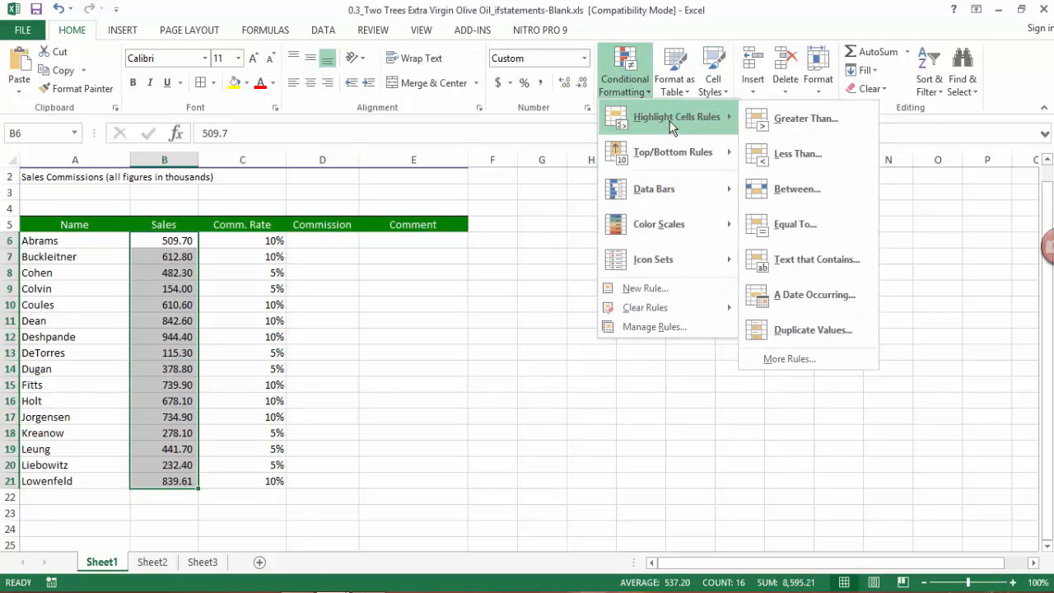
click(796, 151)
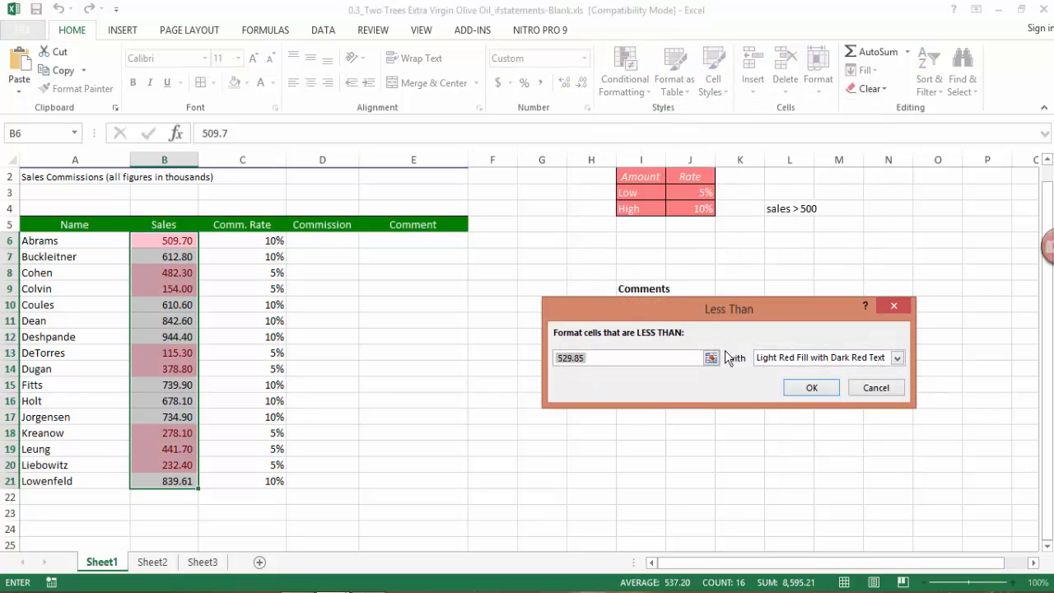
text(500)
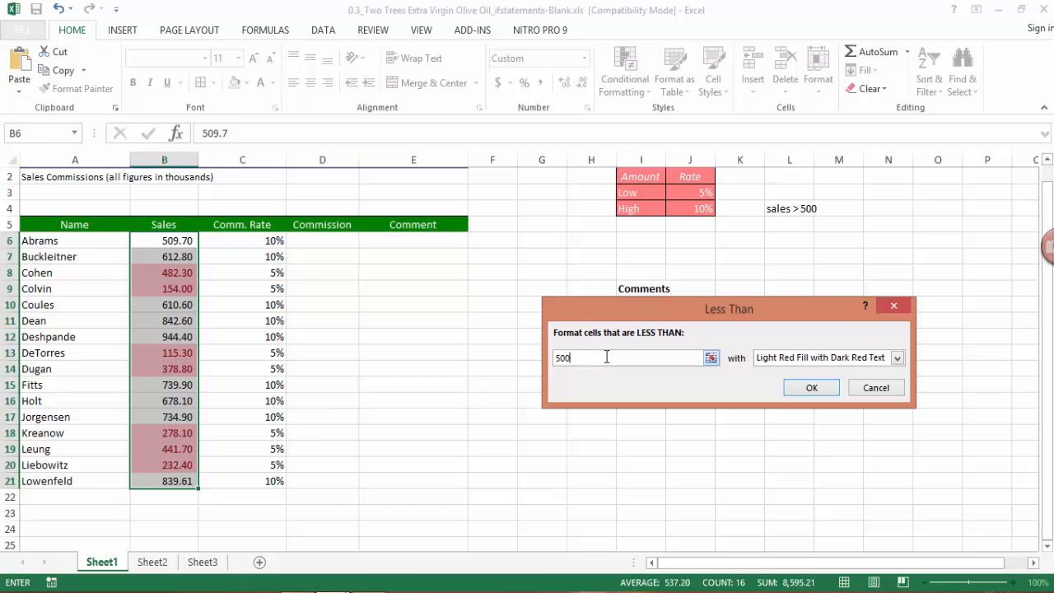
click(814, 389)
Step: Compare the highlighted sales figures in column B with the commission rates beside them in column C
click(207, 302)
click(170, 273)
click(247, 273)
click(195, 288)
click(208, 289)
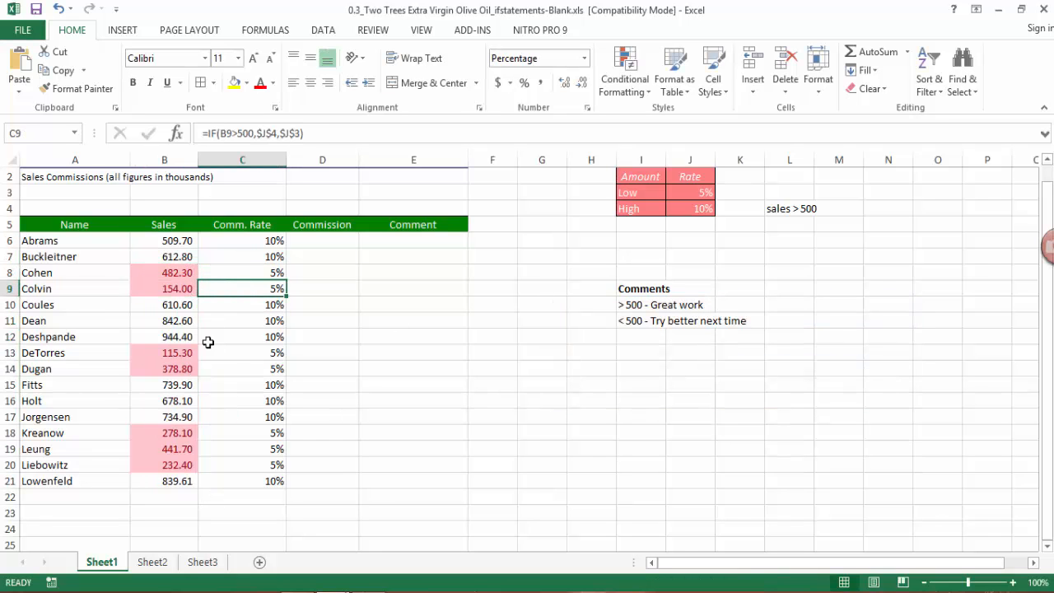
click(183, 356)
click(249, 353)
click(180, 384)
click(182, 433)
click(185, 449)
click(248, 466)
click(193, 466)
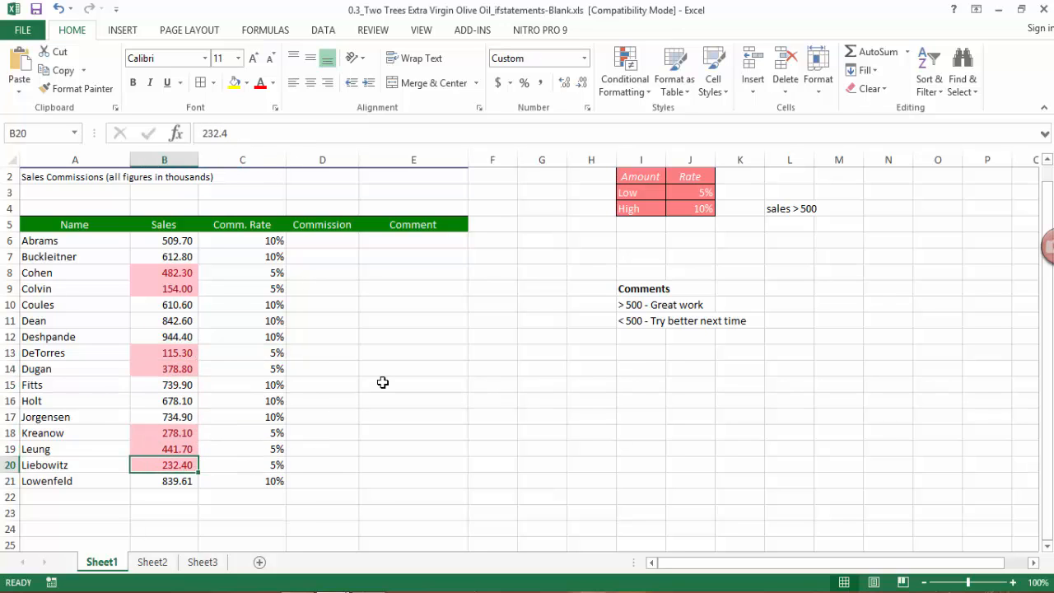
Step: Calculate the commission in D6 with =B6*C6 and fill the formula down to D21
click(335, 241)
scroll(442, 324, up, 1)
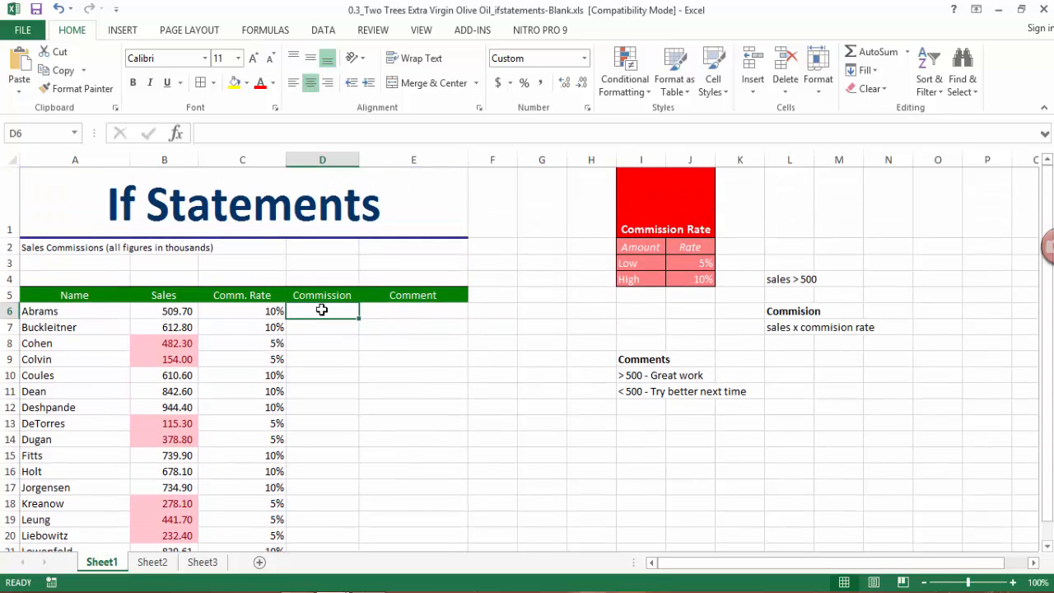
text(=)
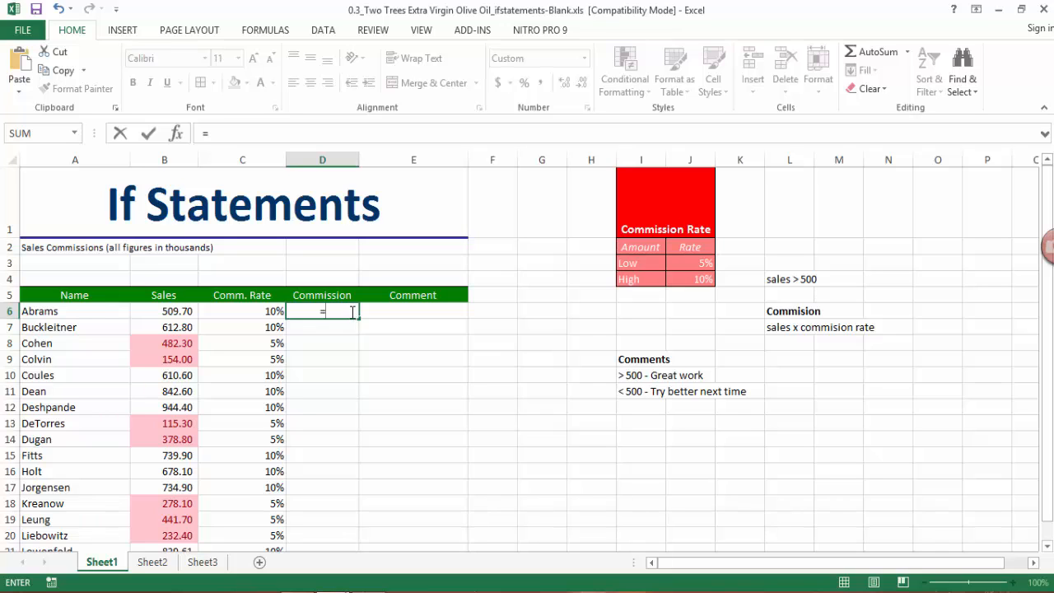
click(174, 310)
text(*)
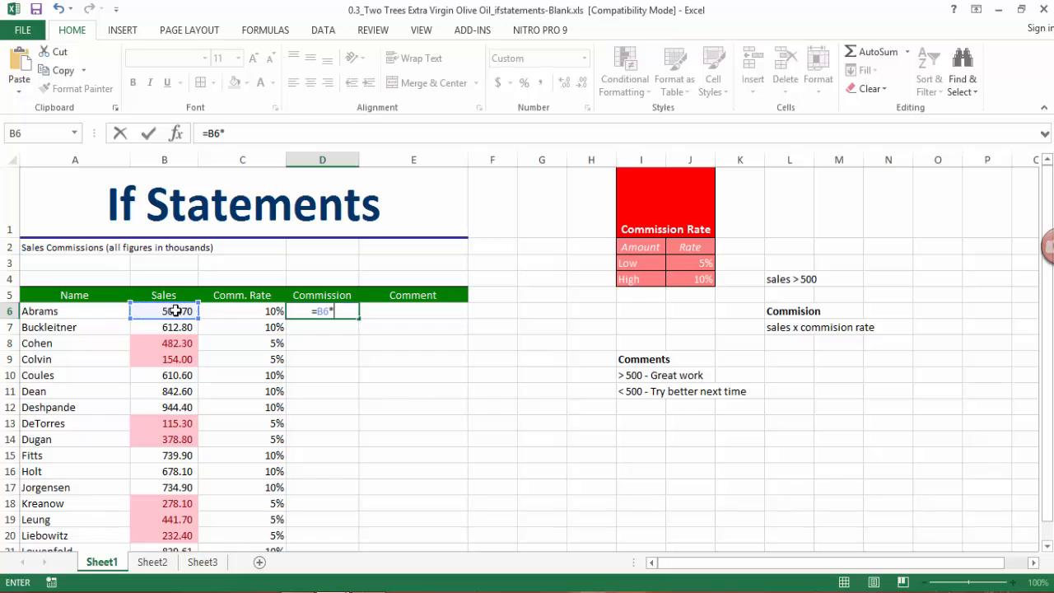
click(249, 312)
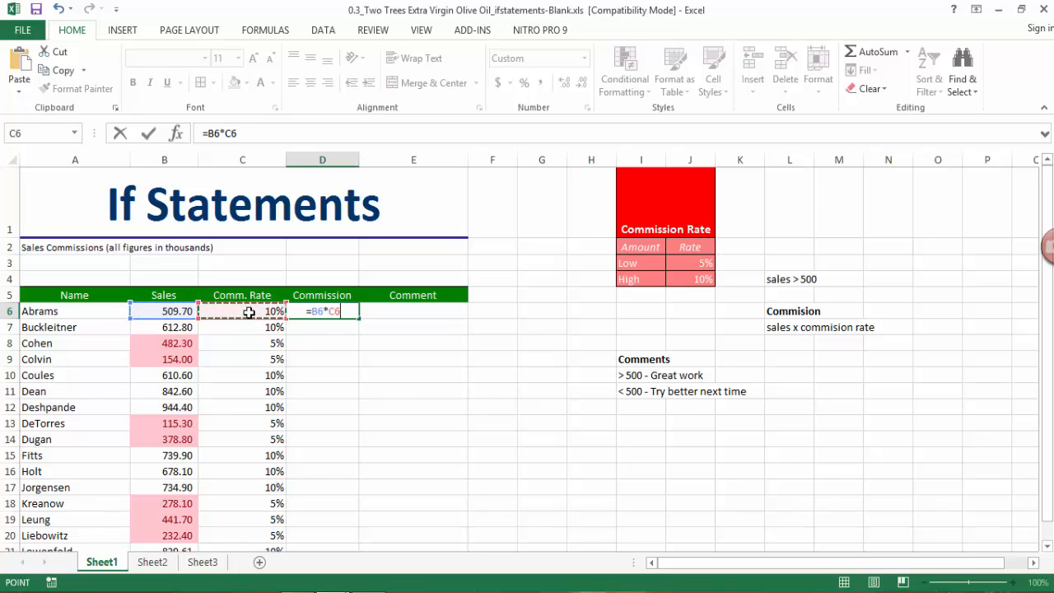
key(Return)
click(348, 311)
drag(362, 321, 341, 487)
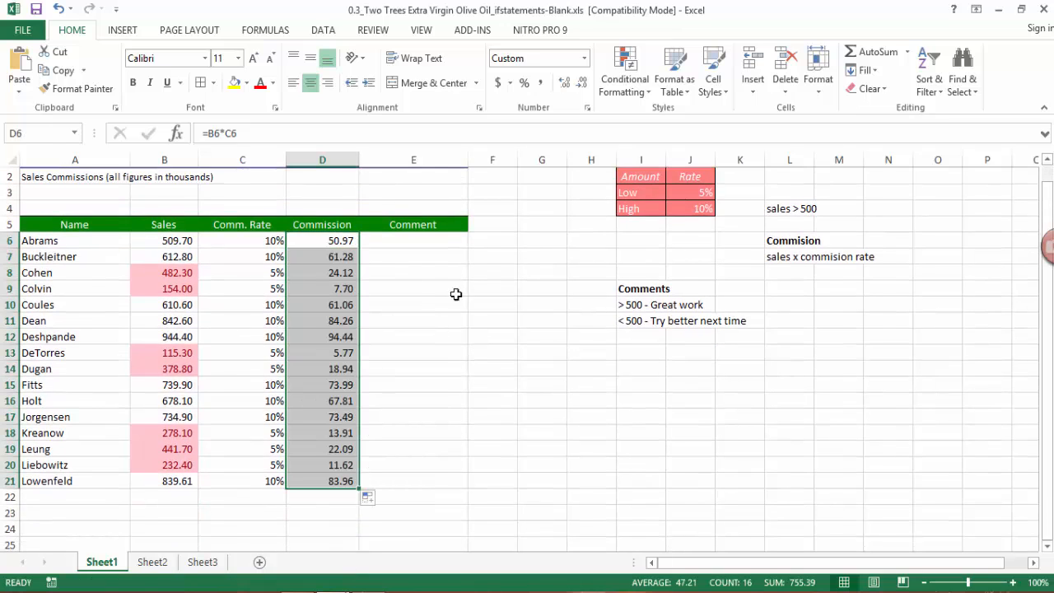
Step: Format the sales in B6:B21 and the commissions in D6:D21 as Currency with the $ symbol and 1 decimal place
drag(180, 247, 158, 474)
right_click(151, 473)
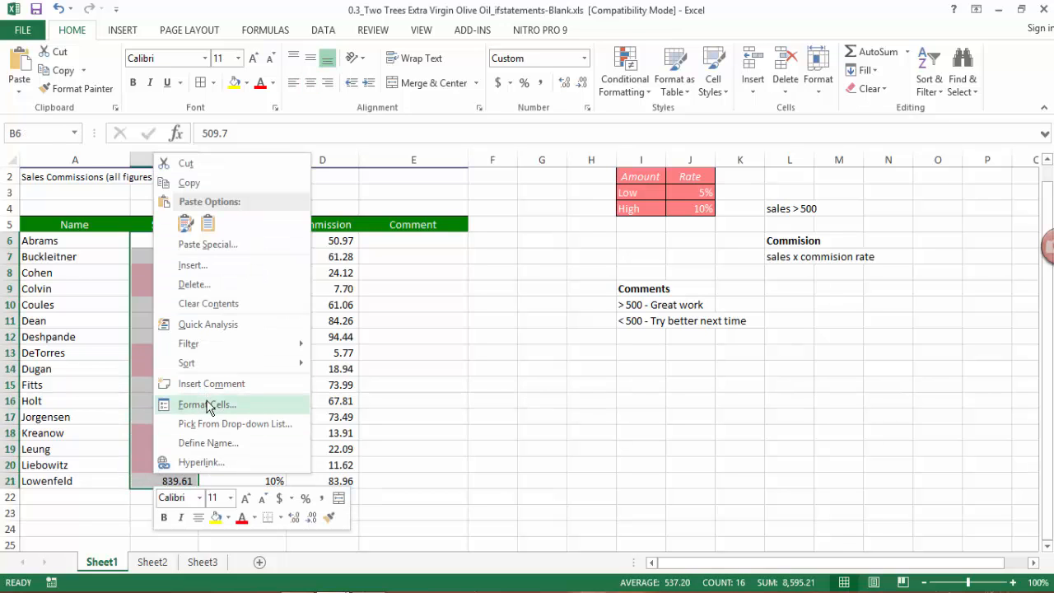
click(207, 405)
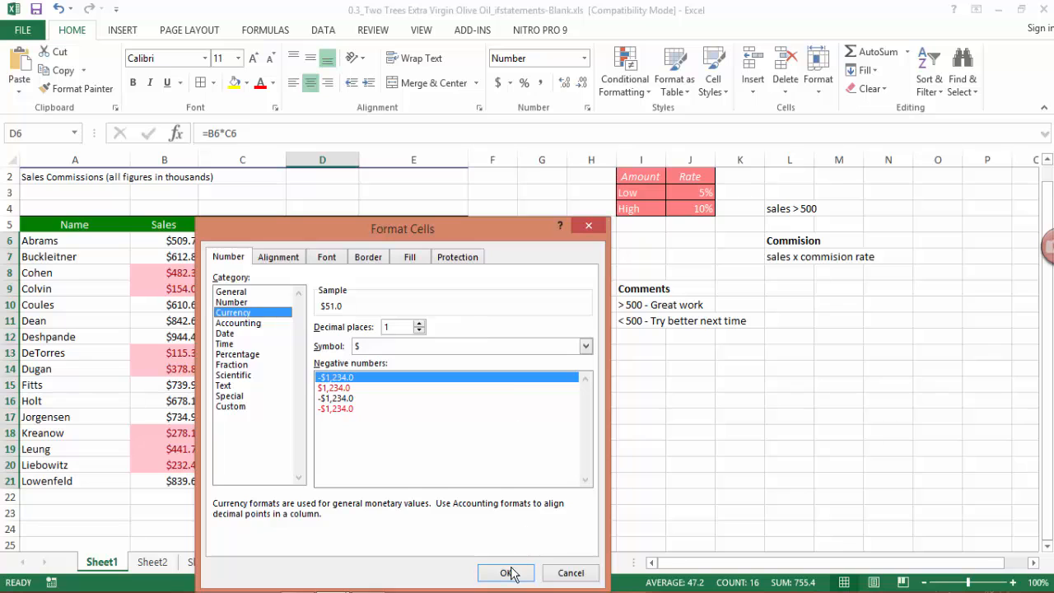
click(509, 573)
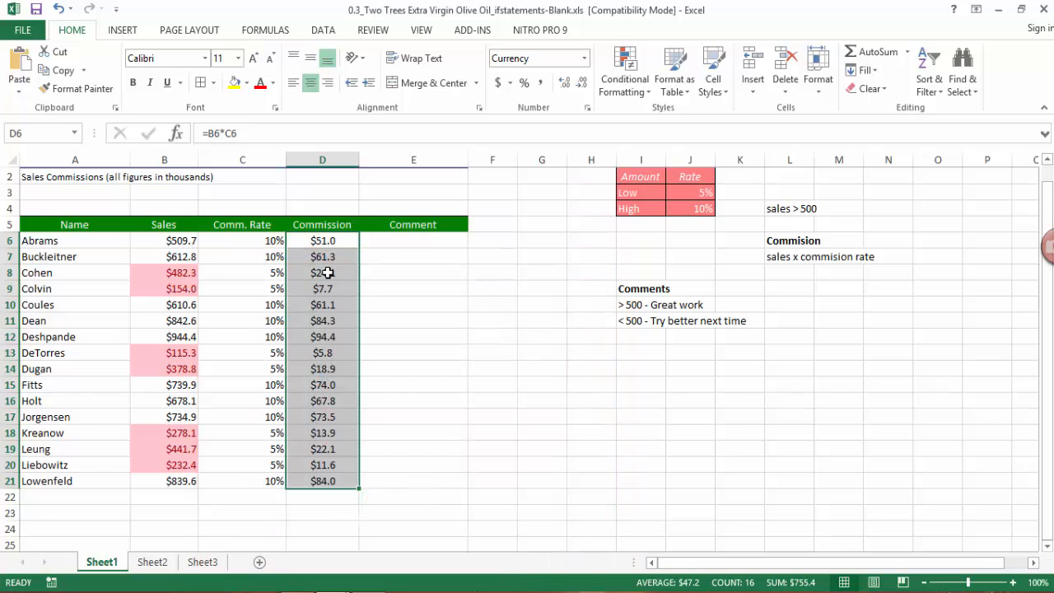
click(333, 247)
Step: Enter the comment formula =IF(B6>500,"Great Work!","Try better next time") in E6, following the Comments criteria
click(417, 242)
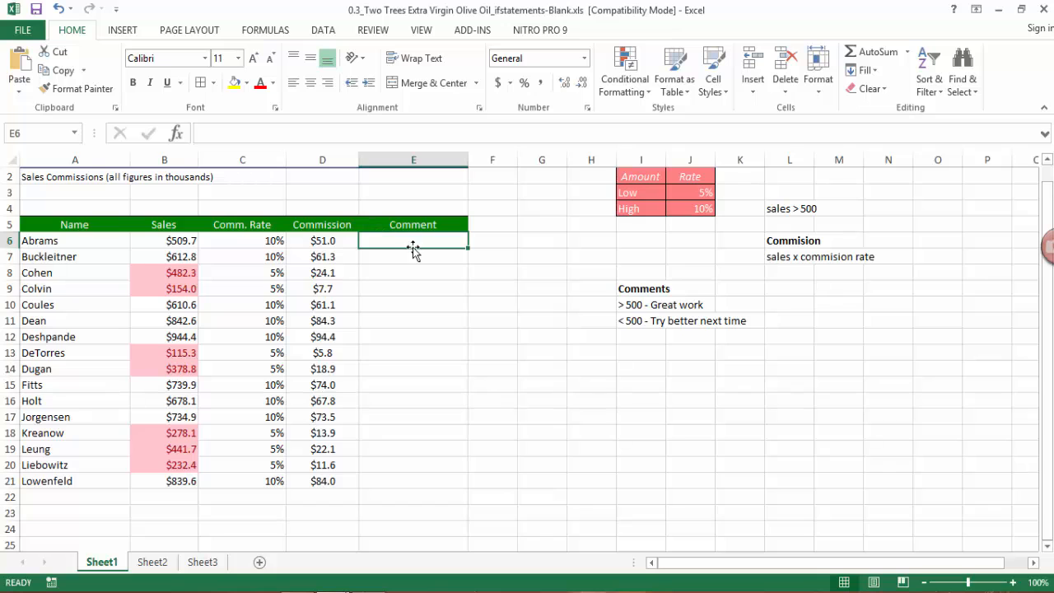
scroll(414, 245, up, 1)
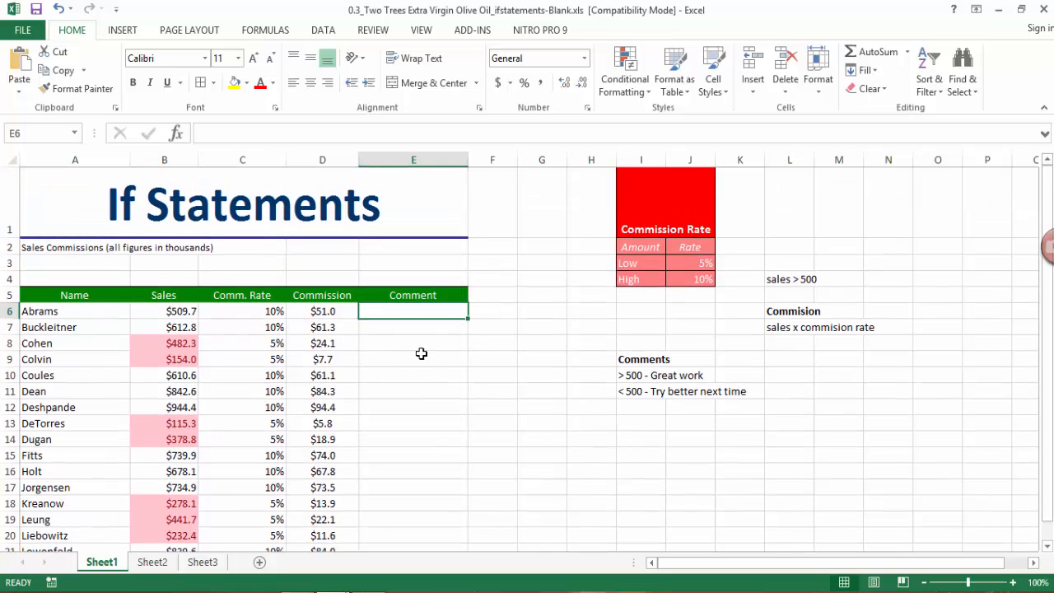
click(627, 378)
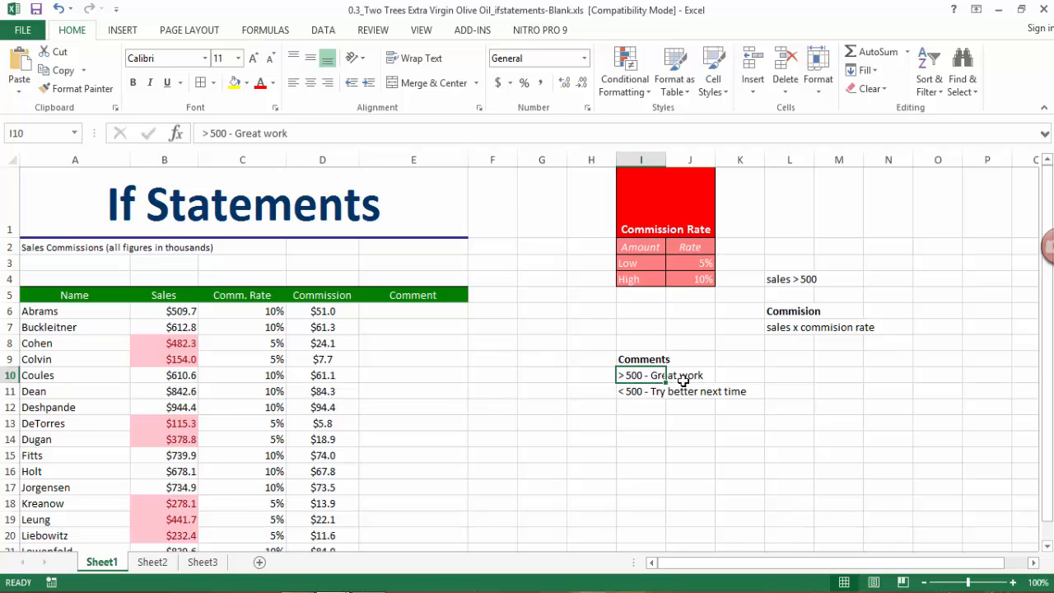
click(669, 422)
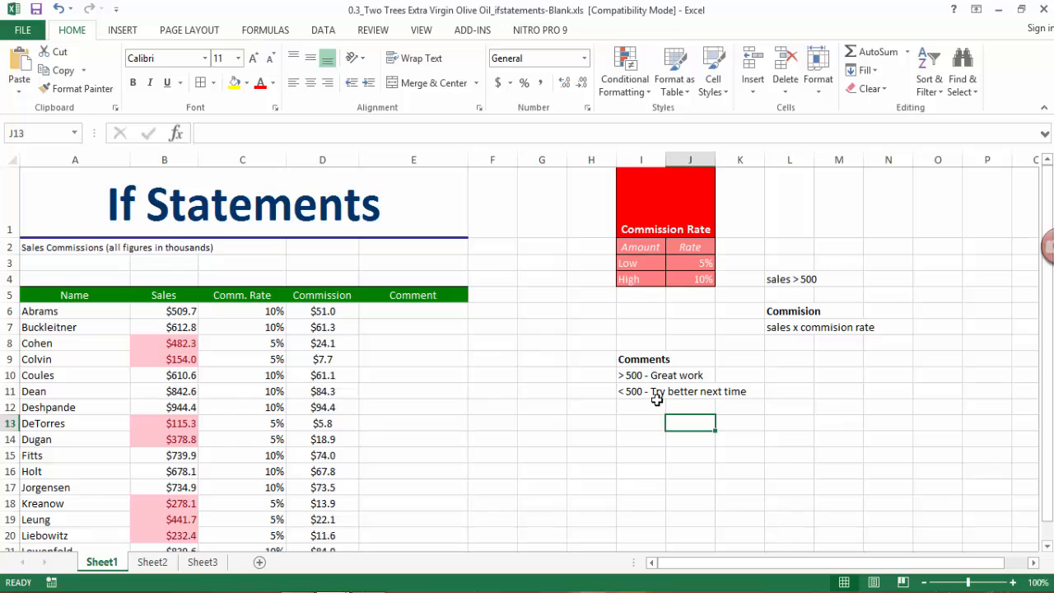
click(420, 313)
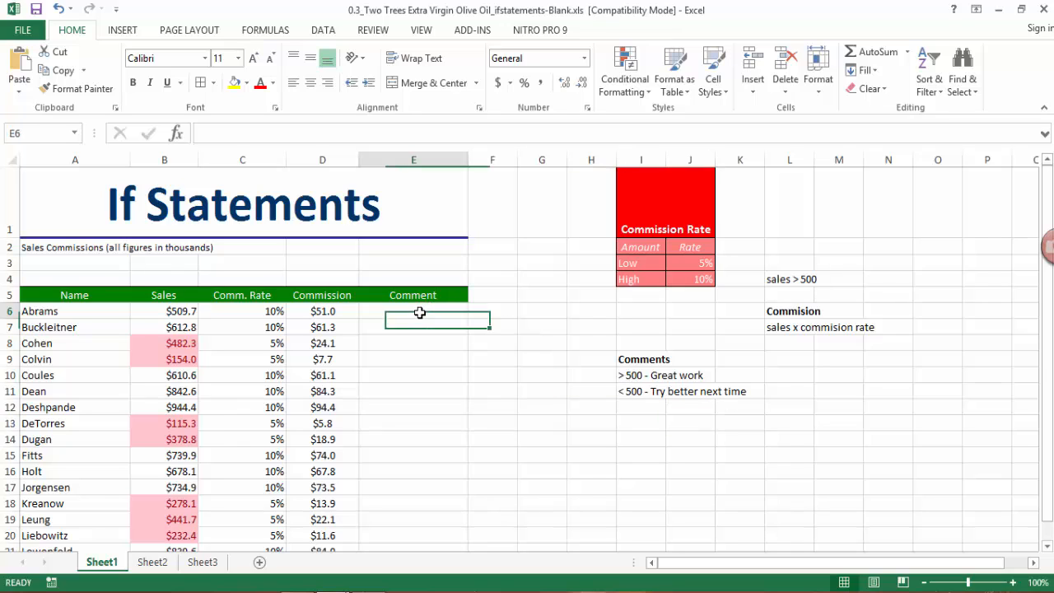
text(=IF()
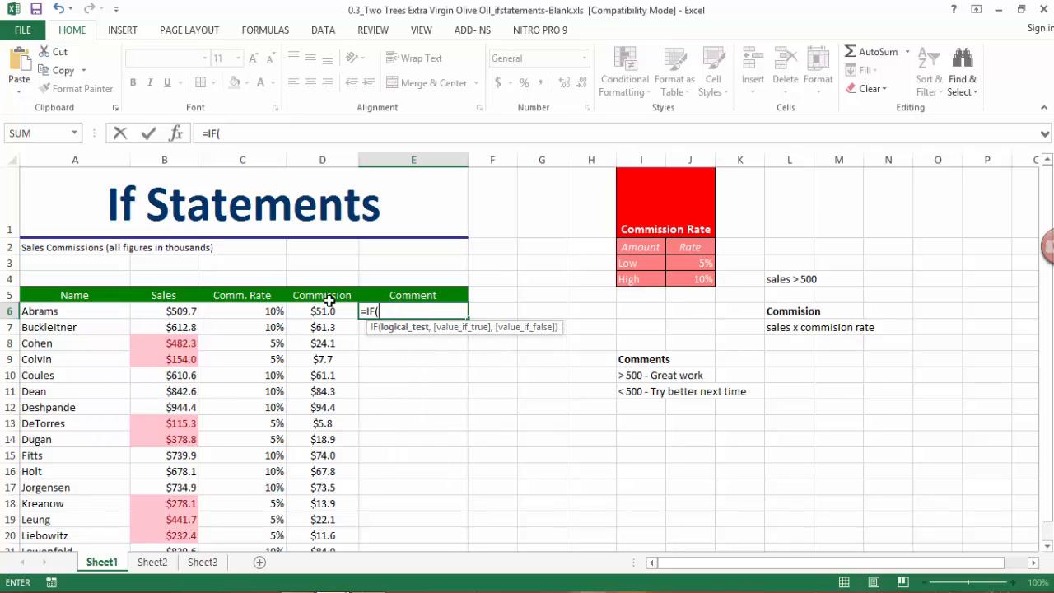
click(175, 313)
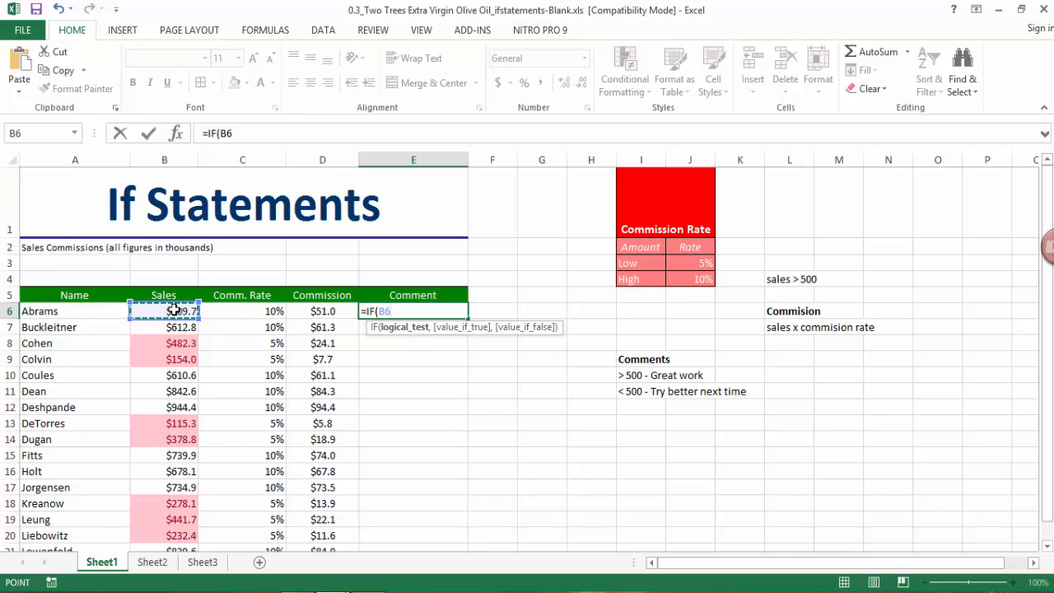
text(>)
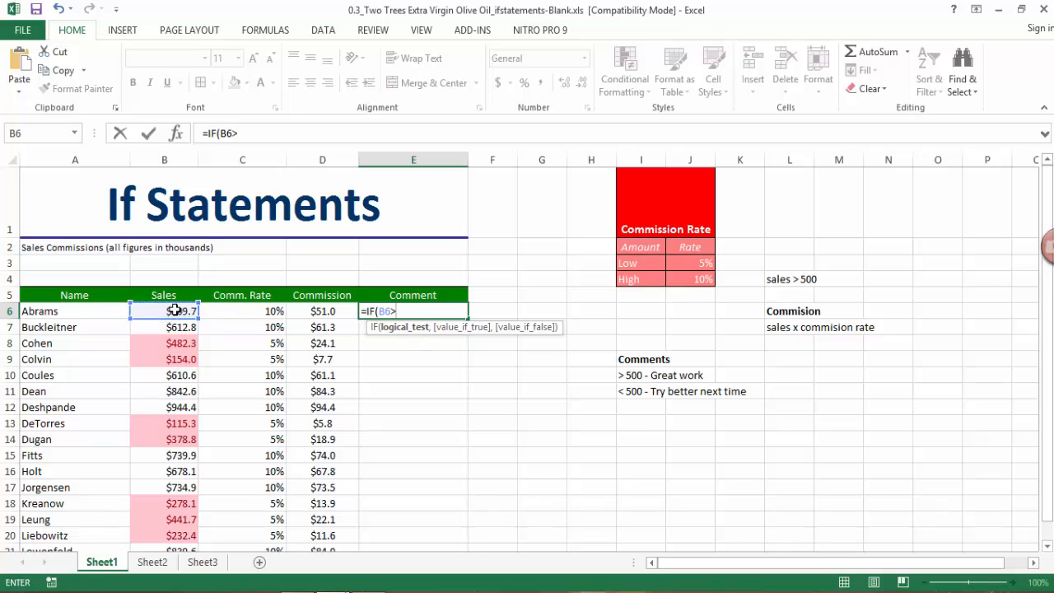
text(500,)
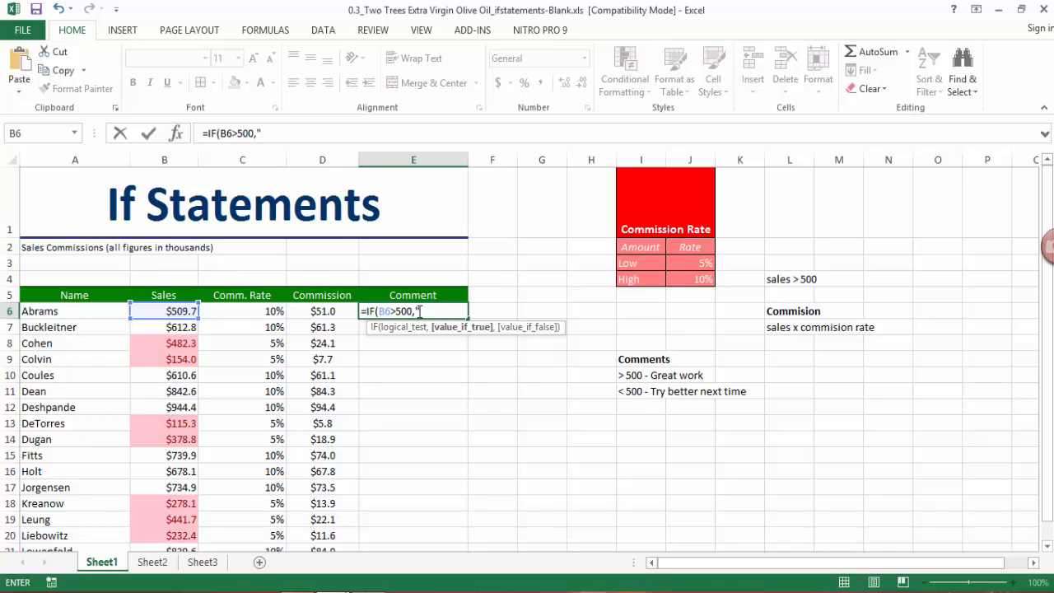
text(Great Work!)
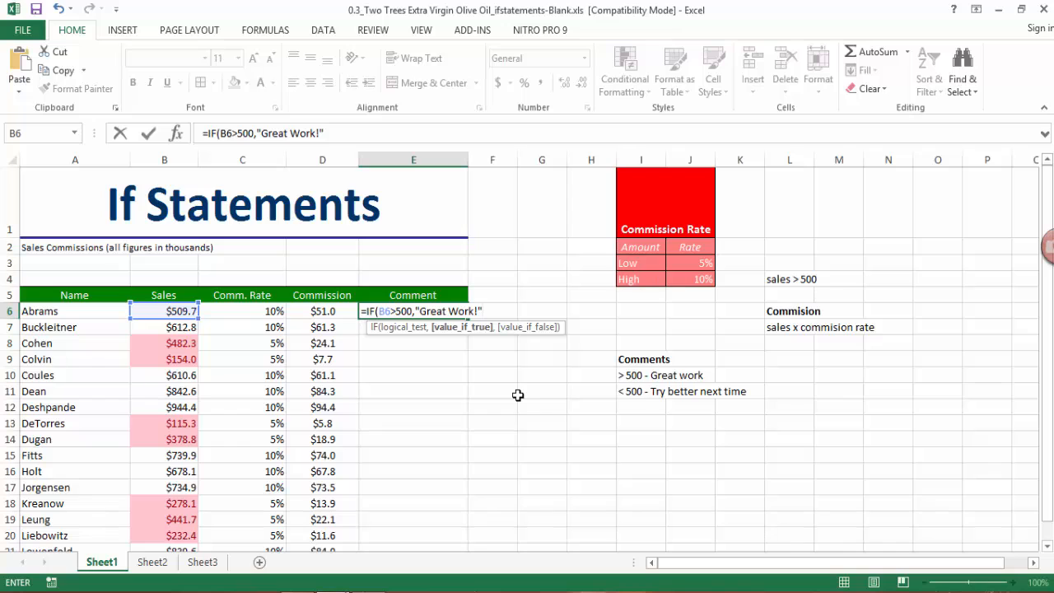
text(",)
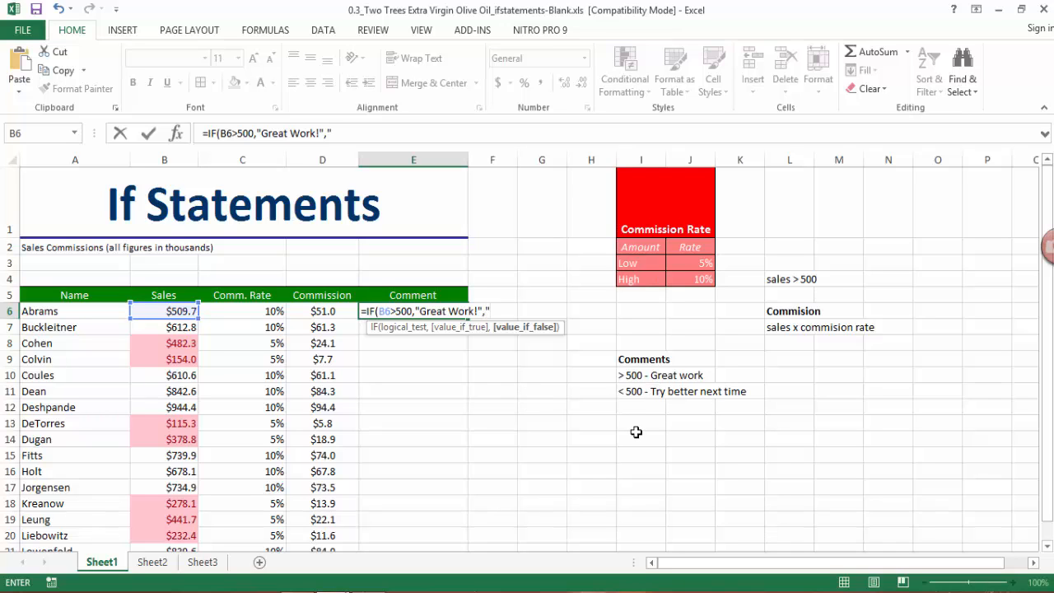
text("Try better next time)
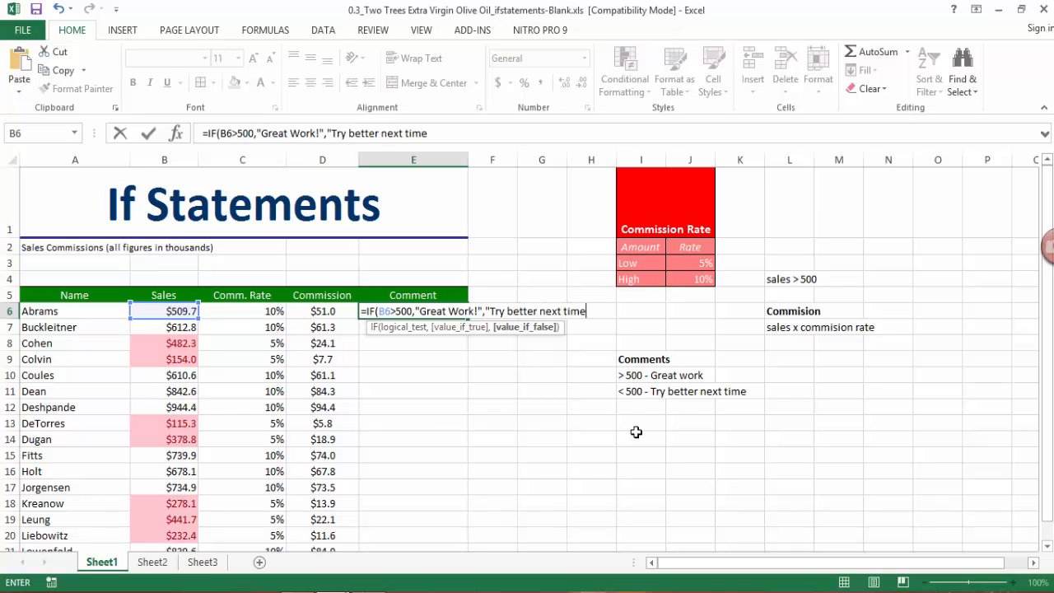
text("))
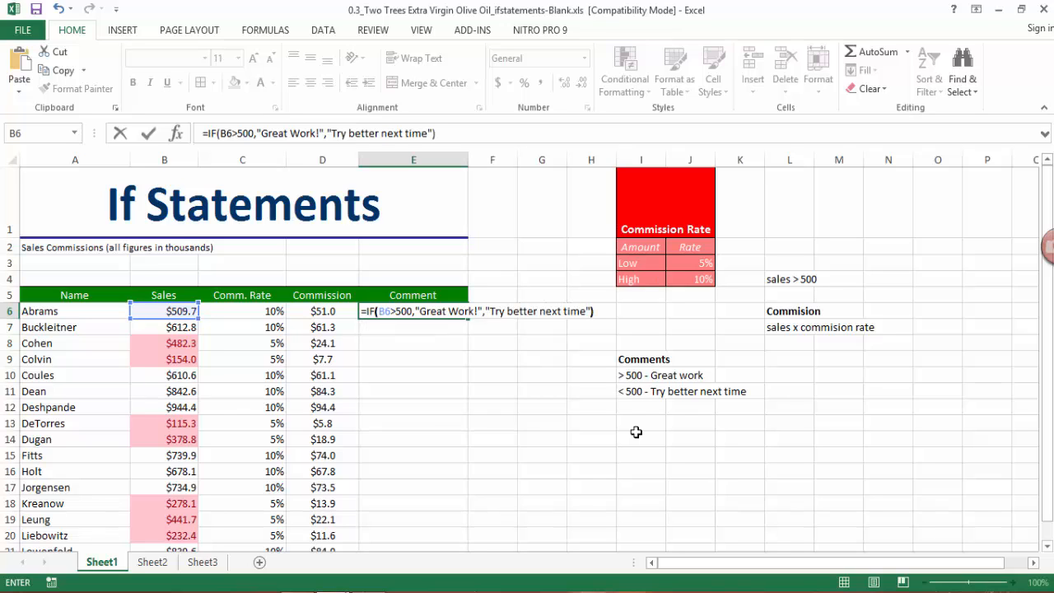
key(Return)
Step: Fill the comment formula from E6 down to E21 and check rows 8 and 9 against their sales
click(446, 311)
drag(466, 321, 435, 488)
drag(79, 273, 407, 274)
drag(129, 287, 425, 289)
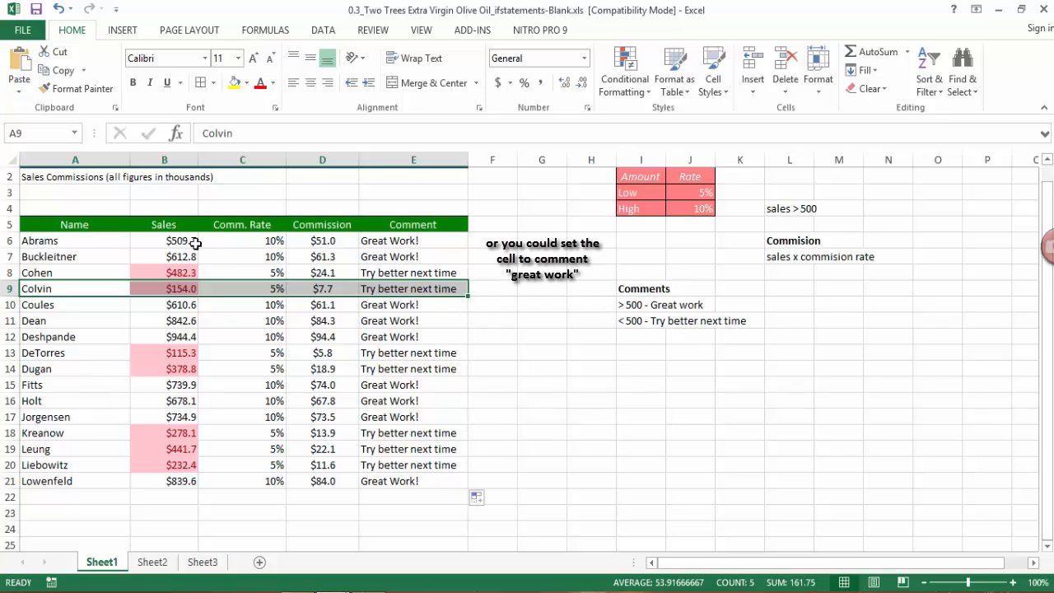
Step: Review the full IF formula behind the first comment in E6, leaving it unedited
scroll(501, 302, up, 1)
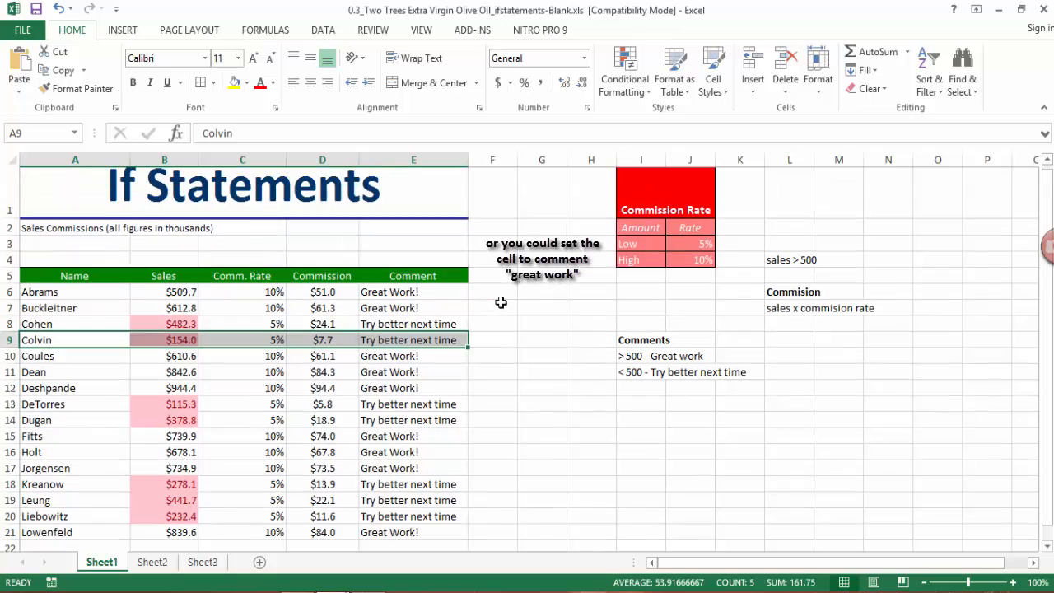
scroll(501, 303, up, 1)
click(403, 308)
double_click(403, 308)
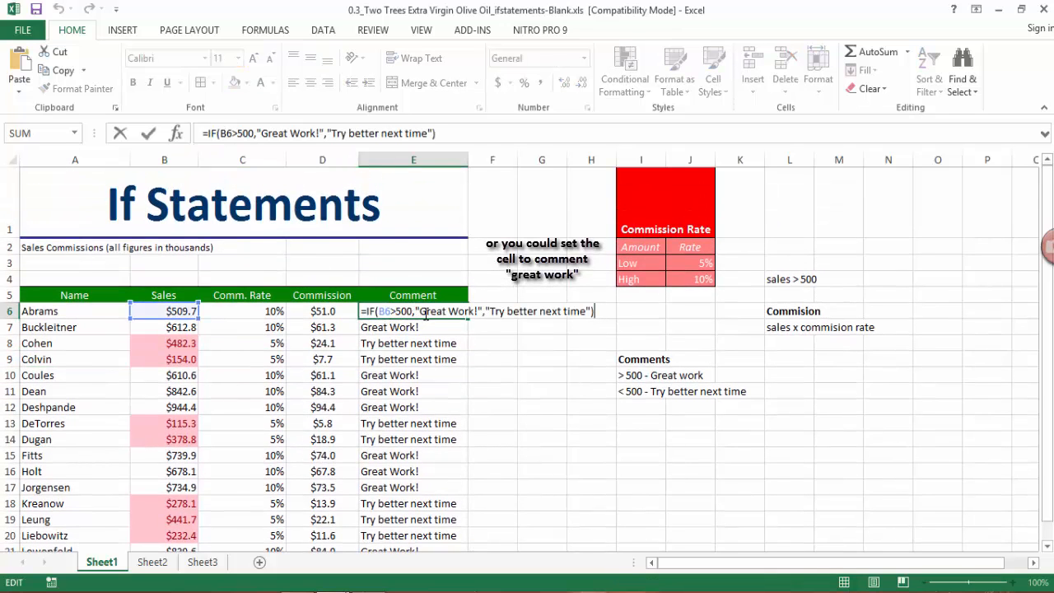
click(210, 134)
key(shift+End)
drag(190, 133, 291, 148)
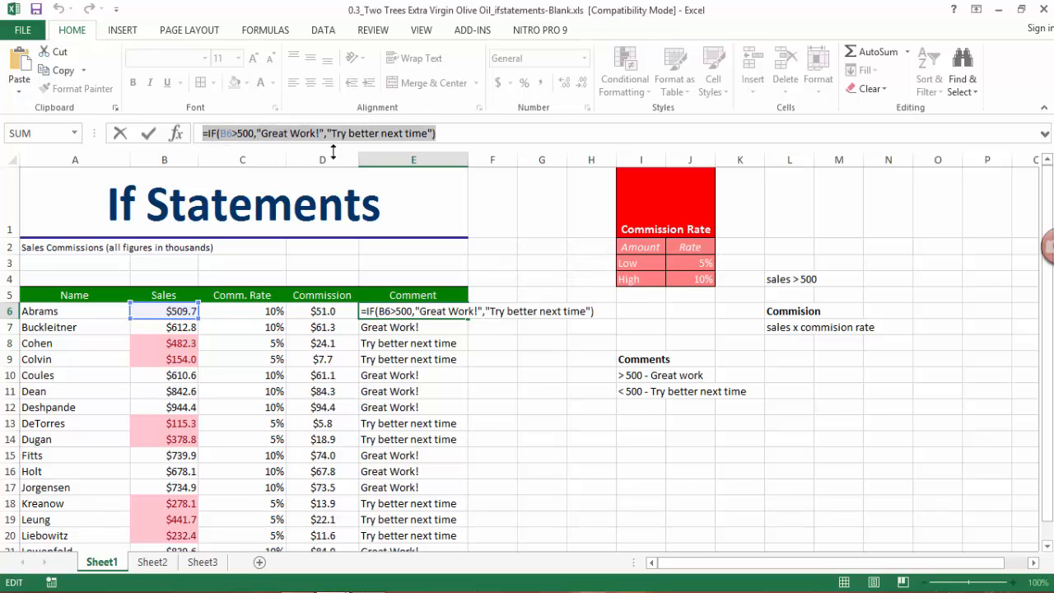
key(Escape)
Step: Examine the commission rate IF formula in C6 for comparison, without changing it
click(271, 310)
drag(306, 134, 203, 134)
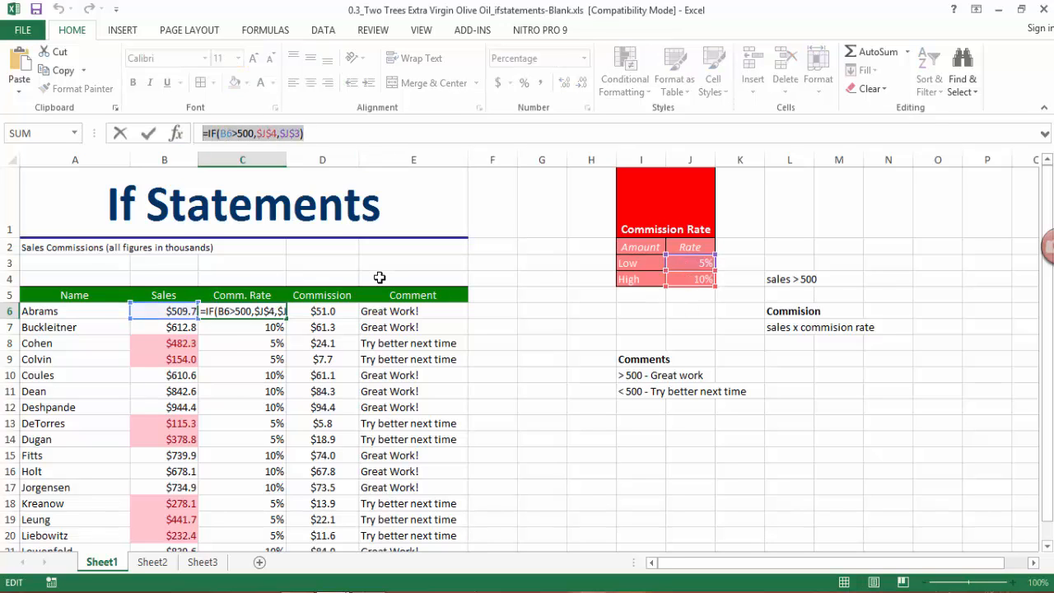
key(Escape)
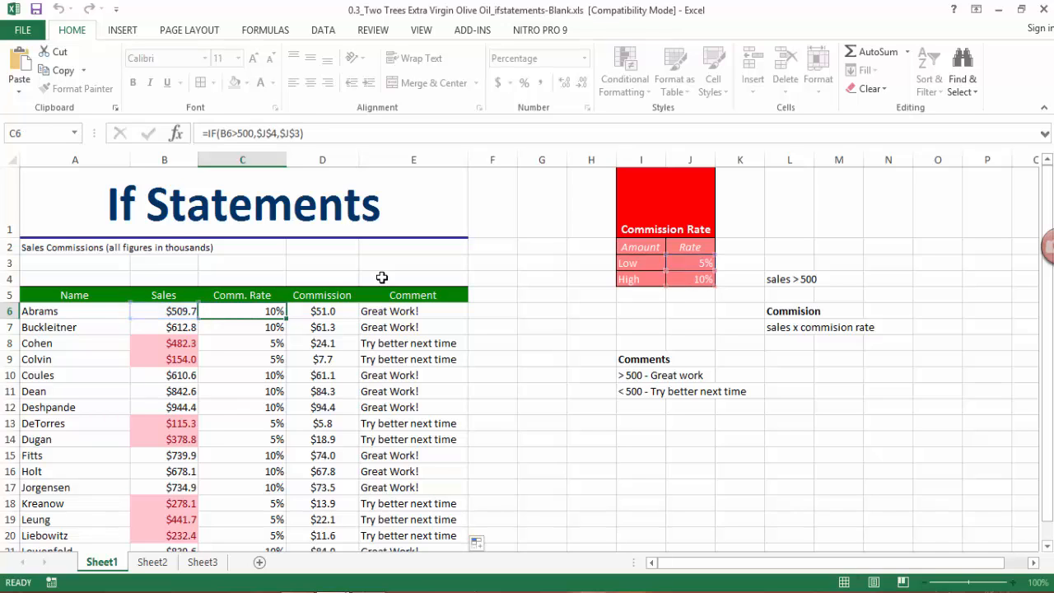